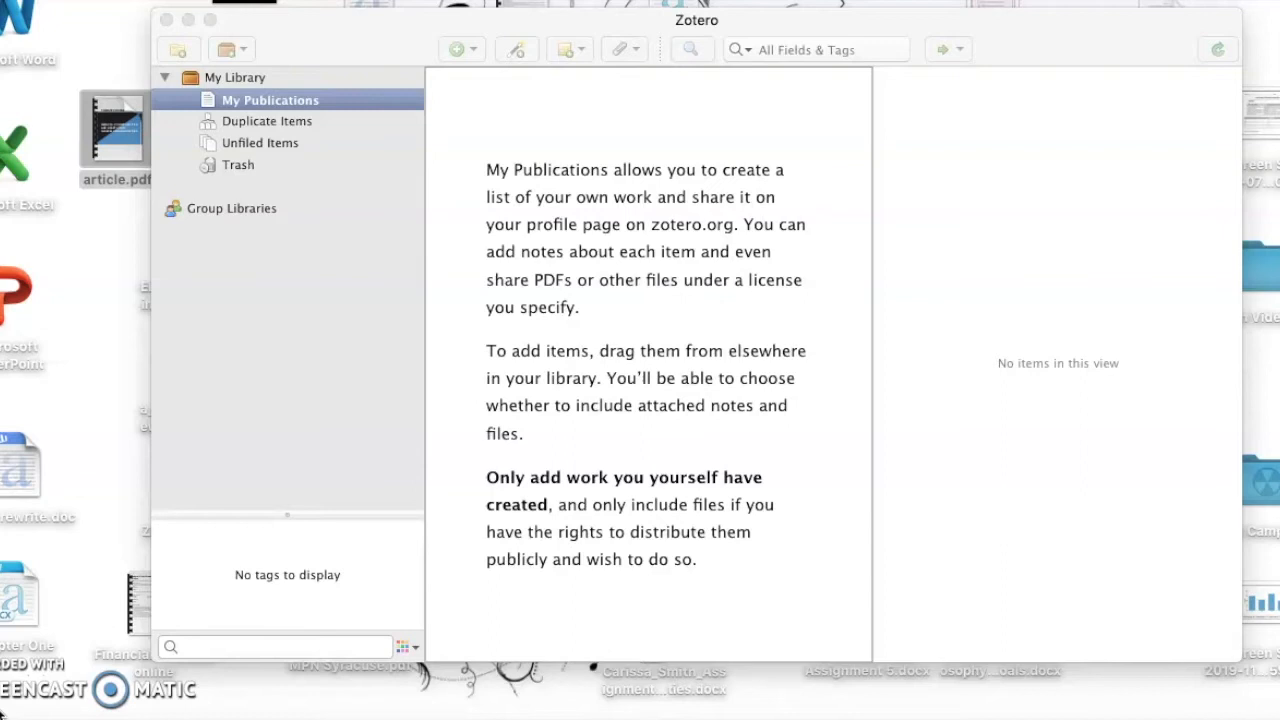
Step: Create a new collection named Climate Change Paper in My Library
{"action": "left_click", "coordinate": [188, 50]}
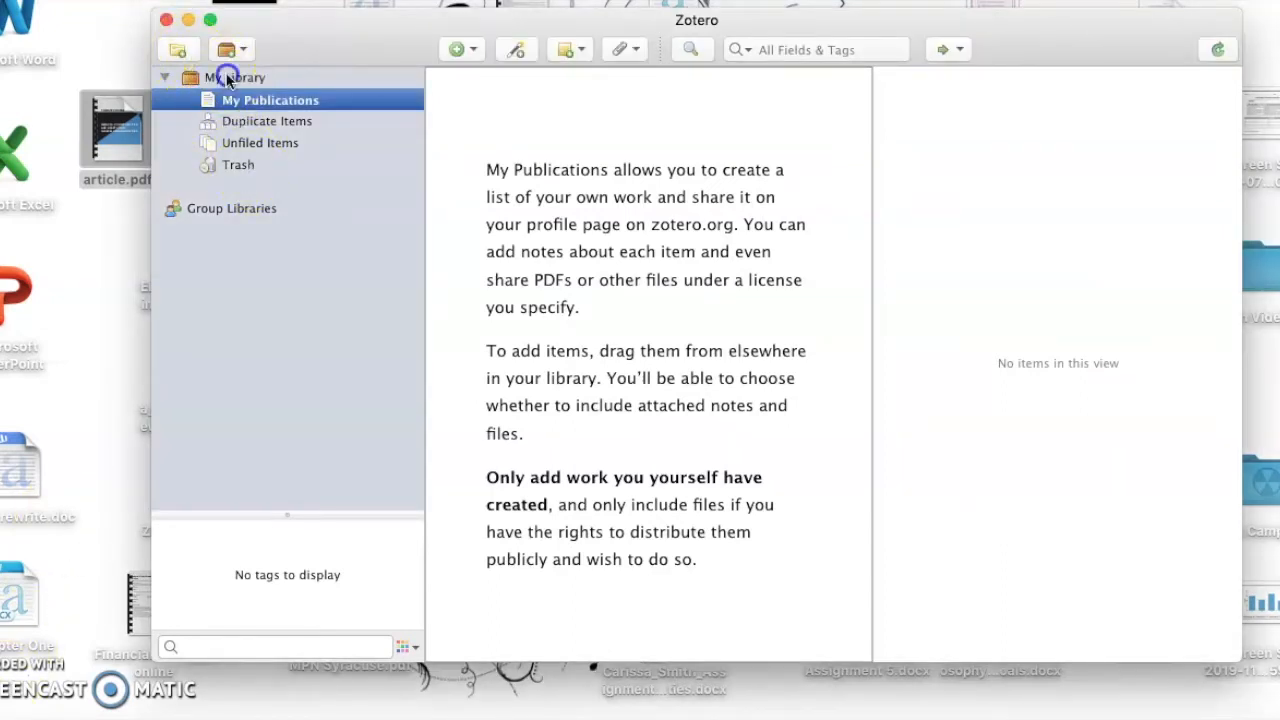
{"action": "left_click", "coordinate": [205, 78]}
{"action": "left_click", "coordinate": [180, 51]}
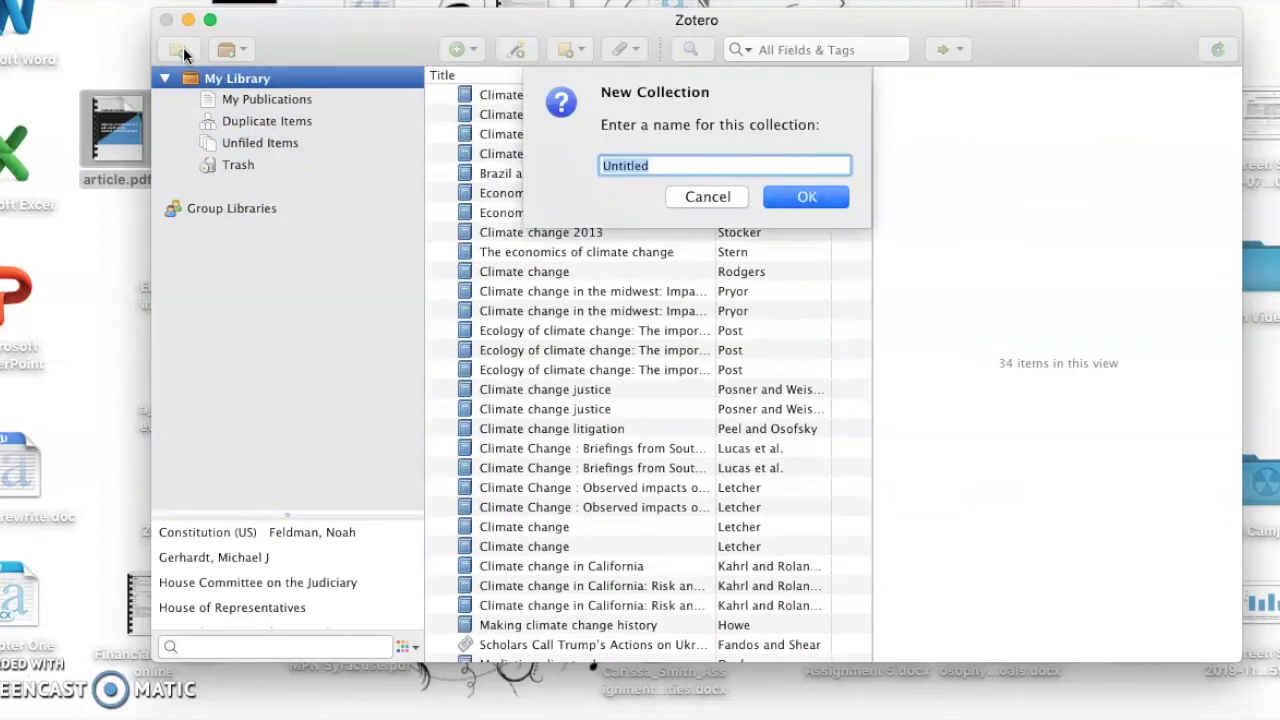
{"action": "type", "text": "Climate Change Paper"}
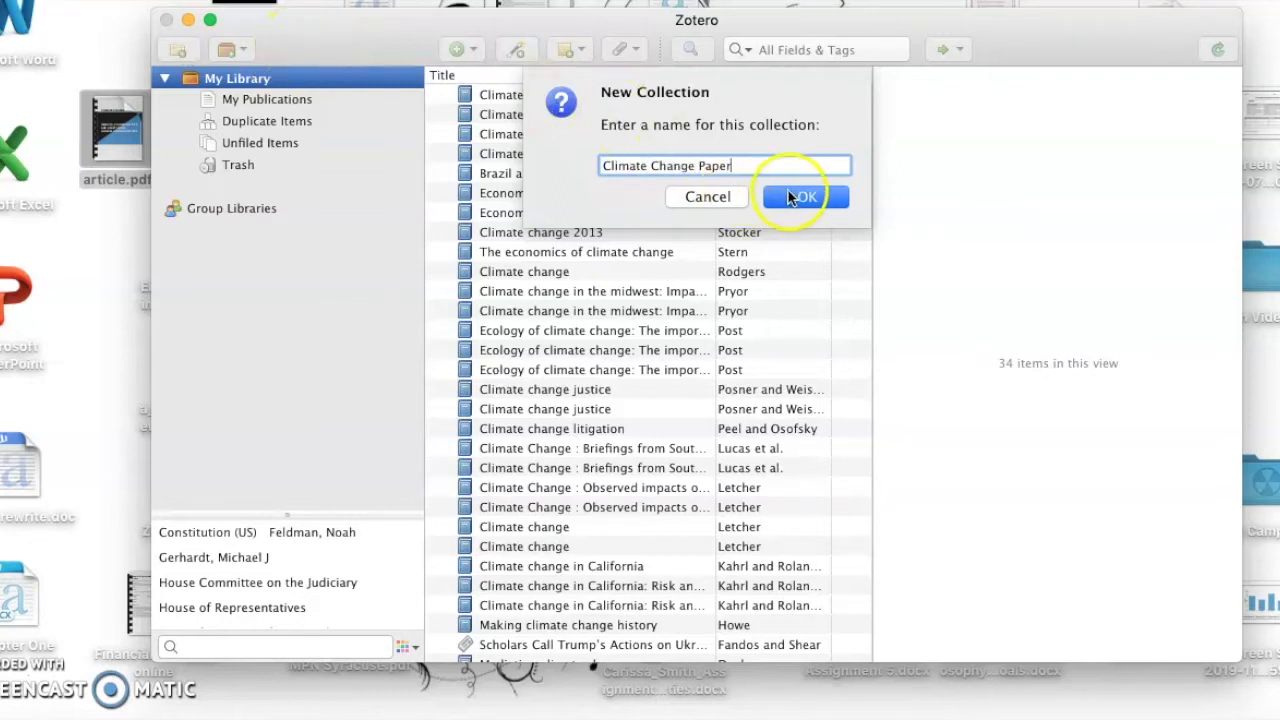
{"action": "left_click", "coordinate": [806, 196]}
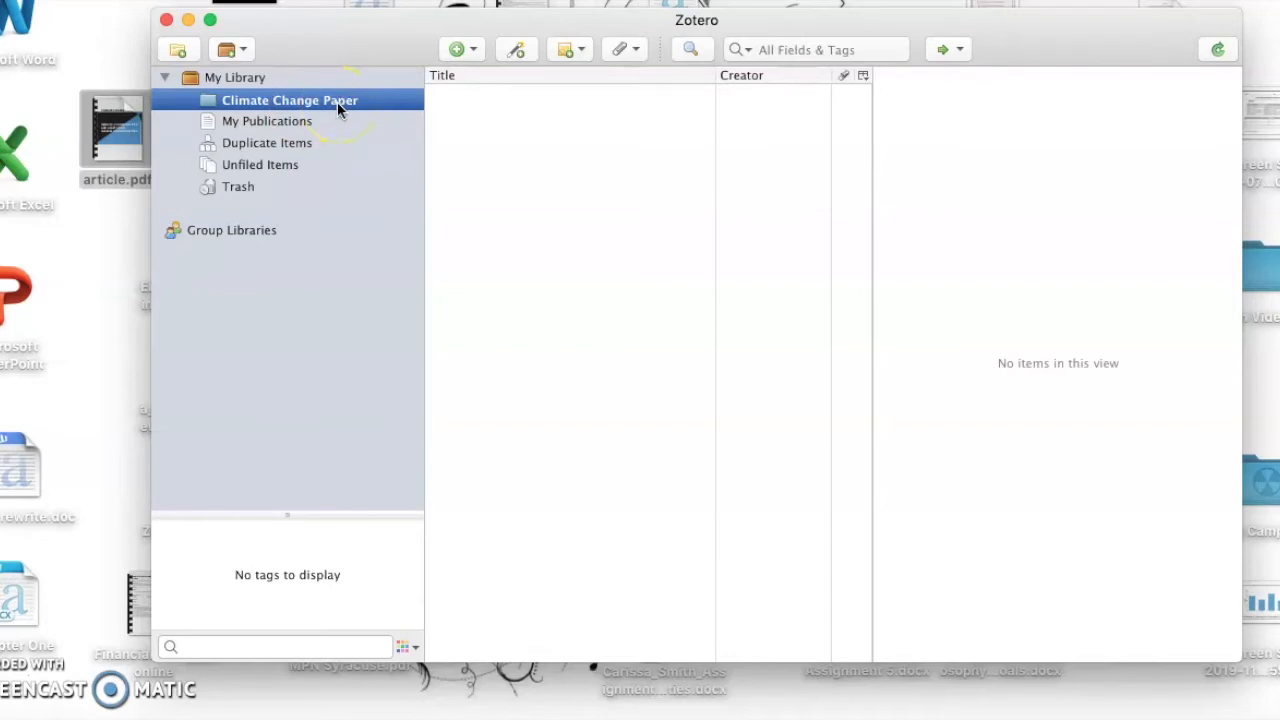
Step: Manually add a book item to the Climate Change Paper collection with the title Climate Change Book
{"action": "left_click", "coordinate": [475, 50]}
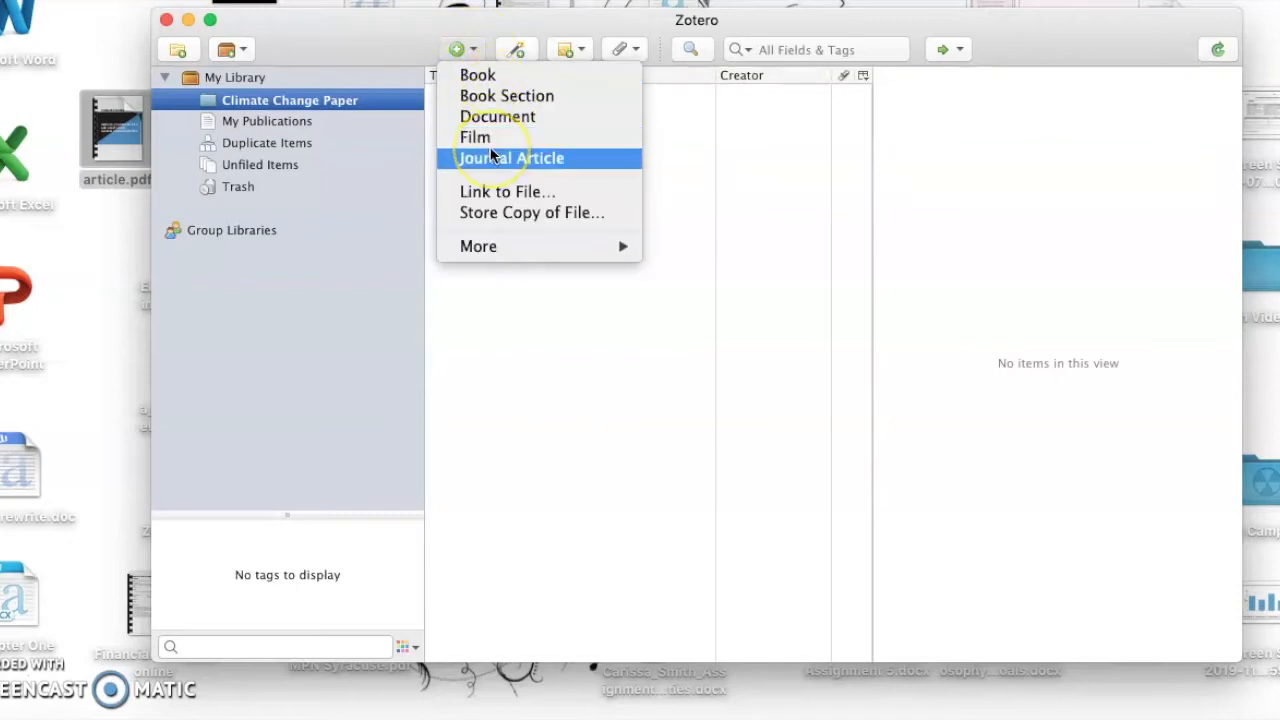
{"action": "mouse_move", "coordinate": [519, 248]}
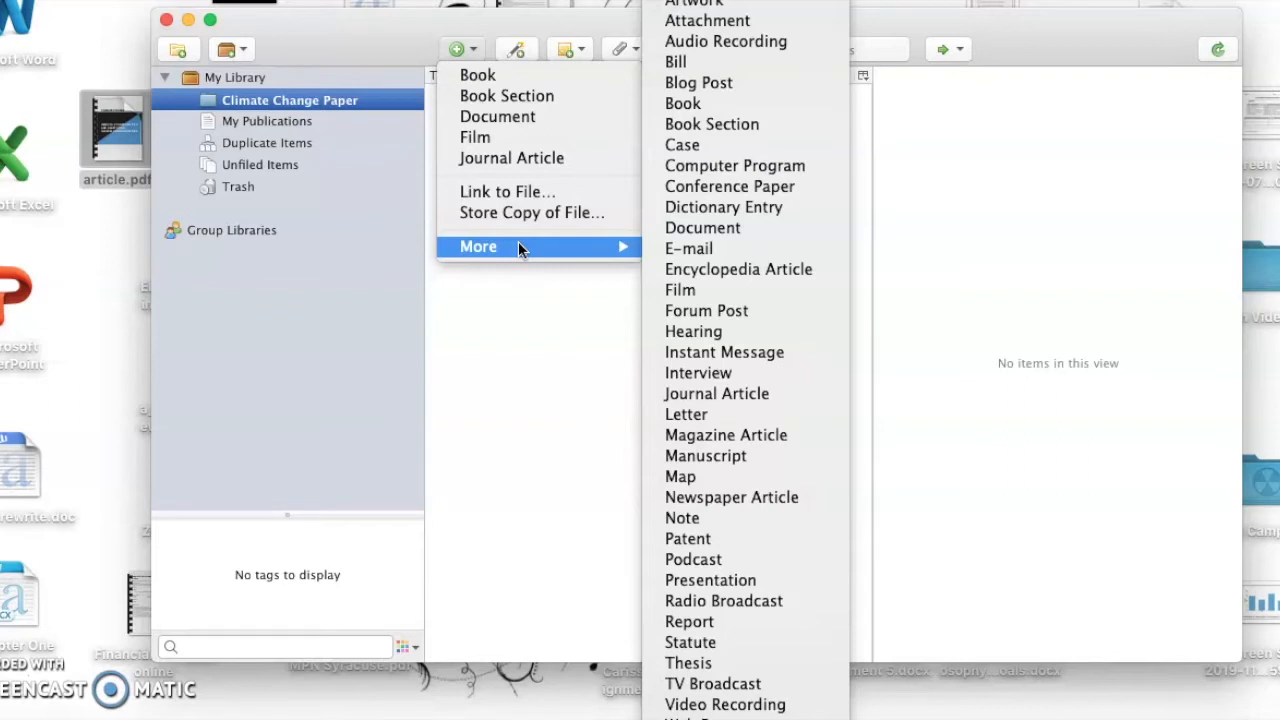
{"action": "left_click", "coordinate": [544, 76]}
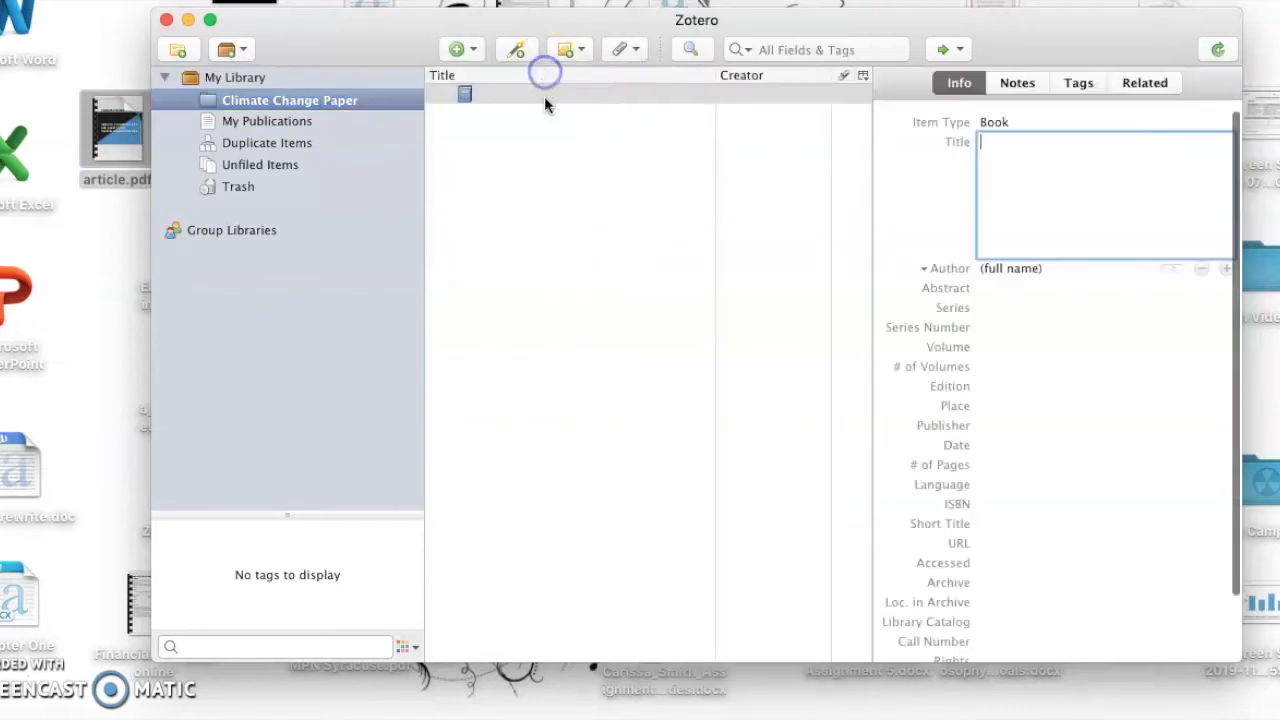
{"action": "type", "text": "Climate Change Book"}
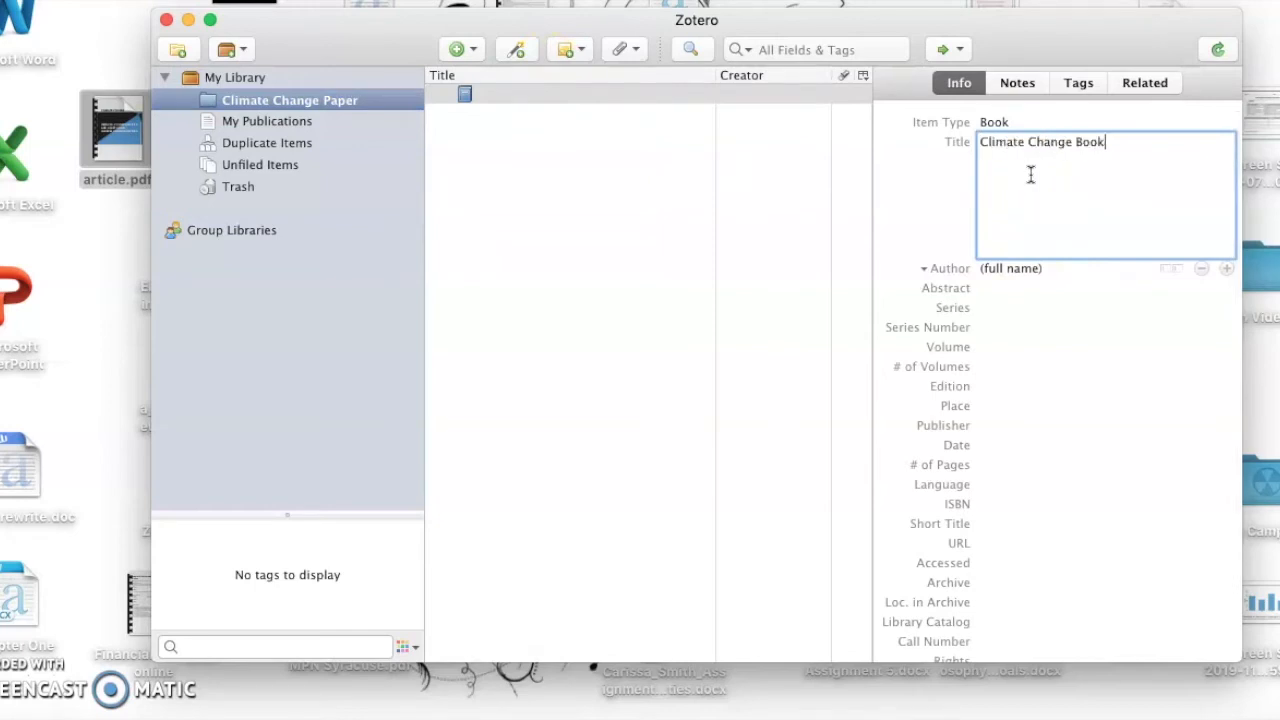
Step: Enter the book author's last and first name in separate name fields
{"action": "left_click", "coordinate": [1043, 256]}
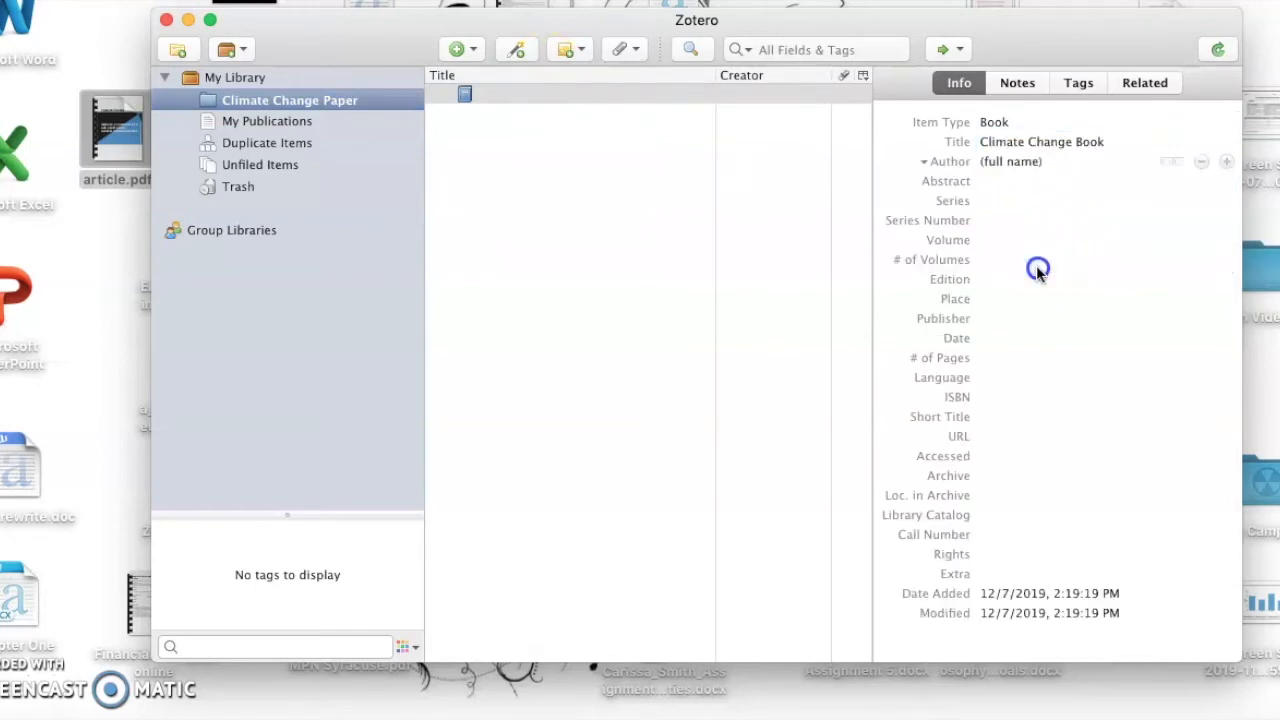
{"action": "type", "text": "Smith"}
{"action": "left_click", "coordinate": [1175, 140]}
{"action": "left_click", "coordinate": [1167, 166]}
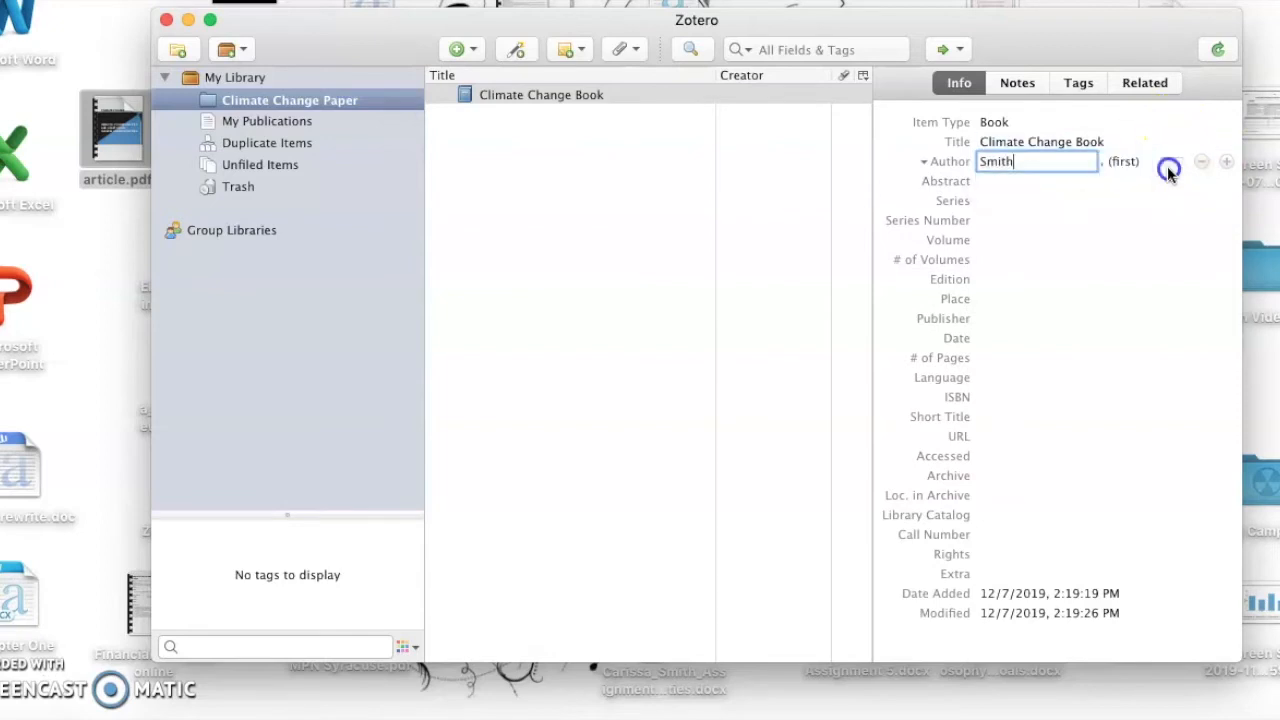
{"action": "left_click", "coordinate": [1145, 167]}
{"action": "type", "text": "John"}
Step: Set the book's number of volumes to 2 and its publisher to NY Press
{"action": "left_click", "coordinate": [984, 220]}
{"action": "left_click", "coordinate": [985, 201]}
{"action": "left_click", "coordinate": [977, 260]}
{"action": "type", "text": "2"}
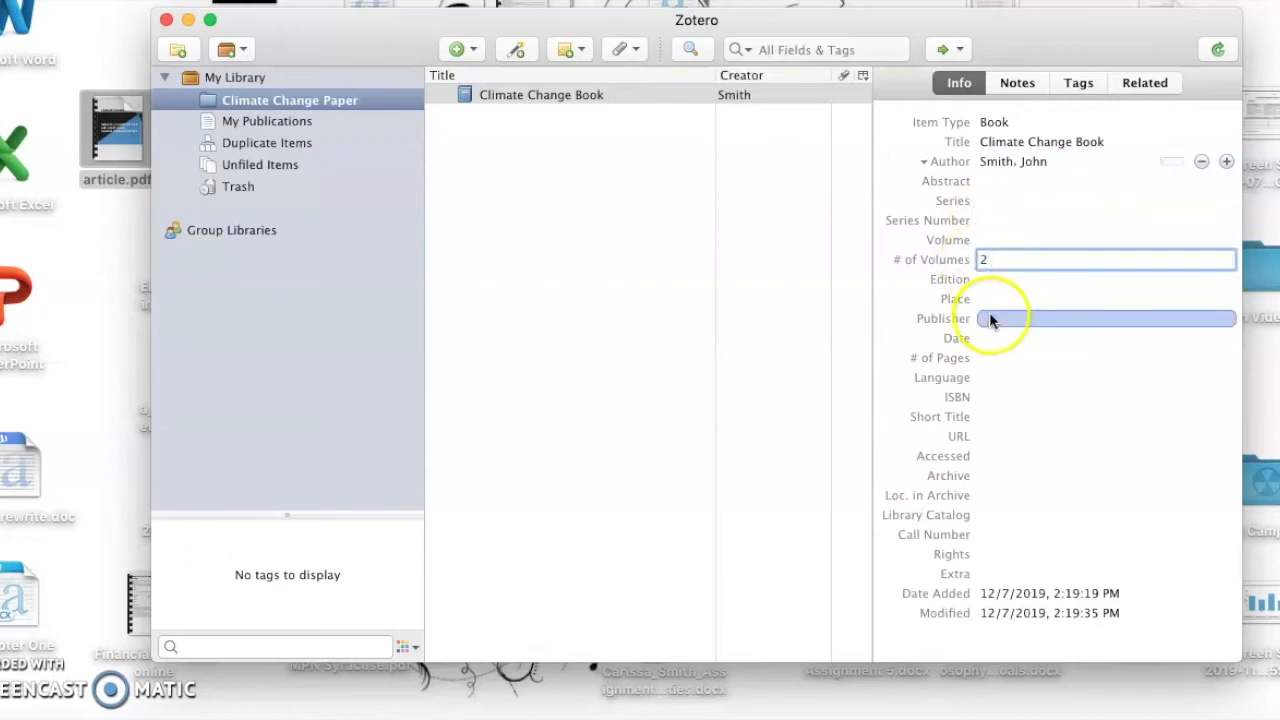
{"action": "left_click", "coordinate": [990, 316]}
{"action": "type", "text": "NY"}
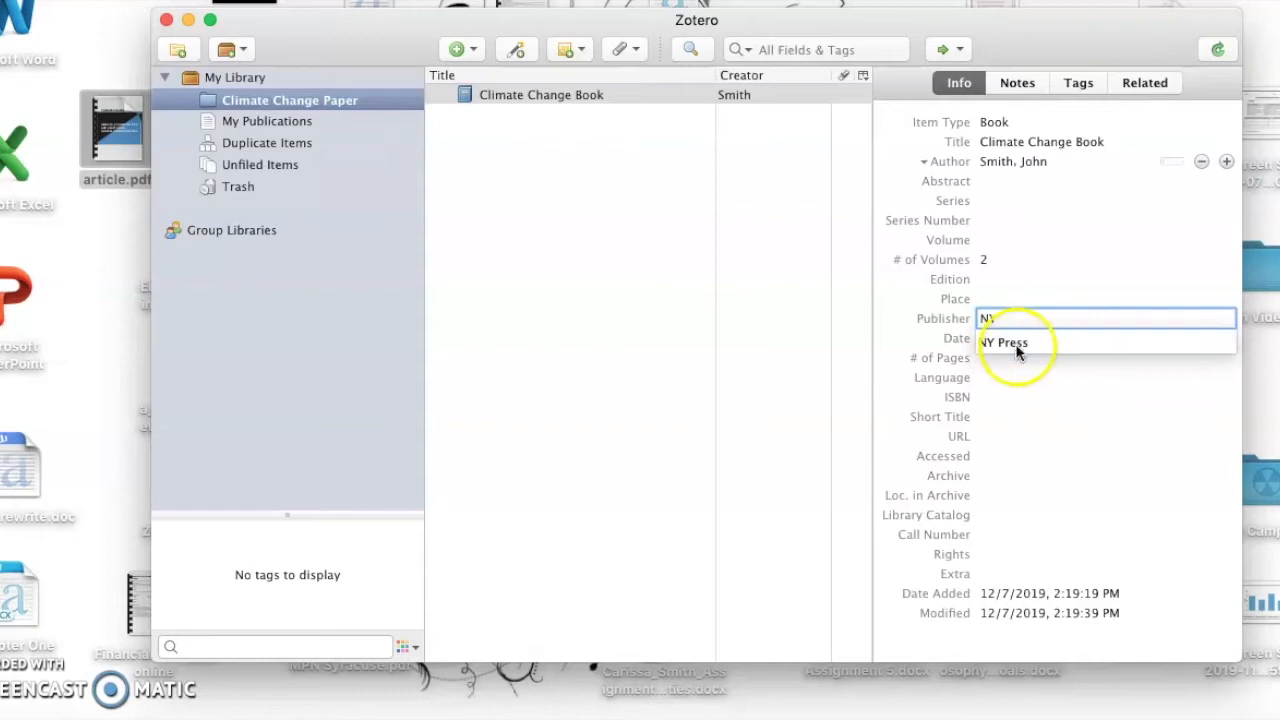
{"action": "left_click", "coordinate": [1017, 343]}
{"action": "left_click", "coordinate": [1017, 358]}
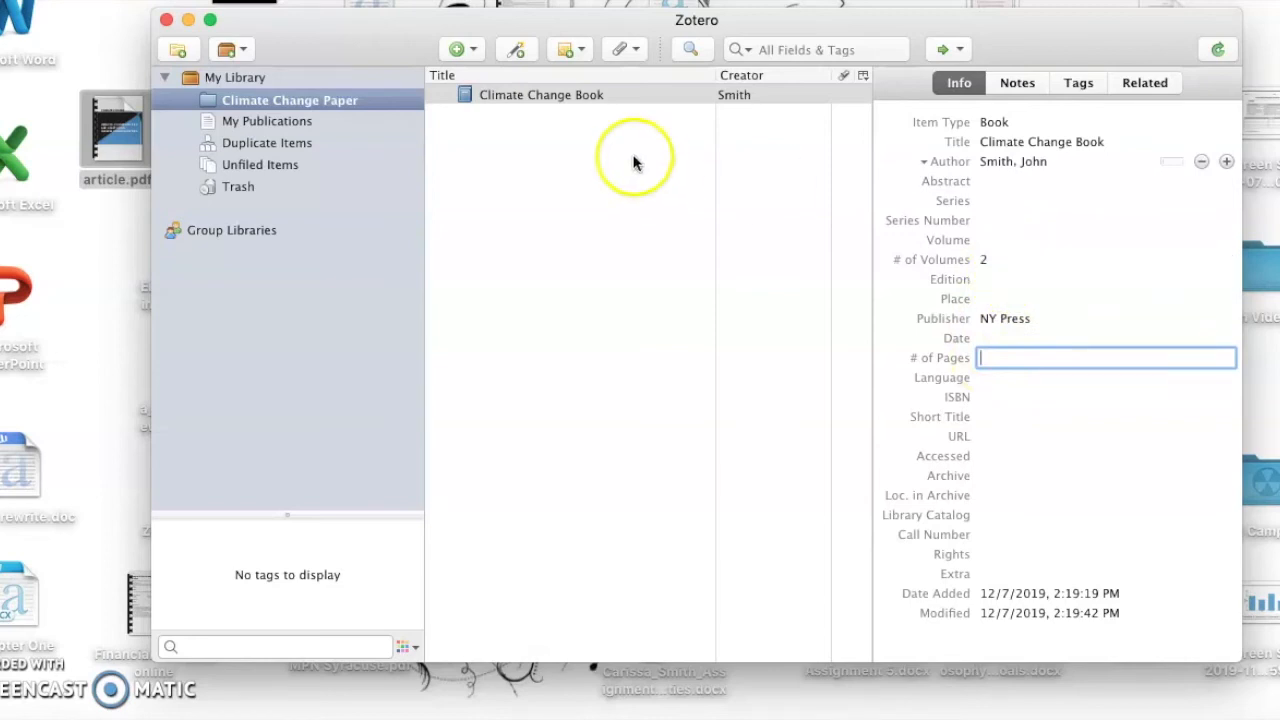
{"action": "left_click", "coordinate": [525, 50]}
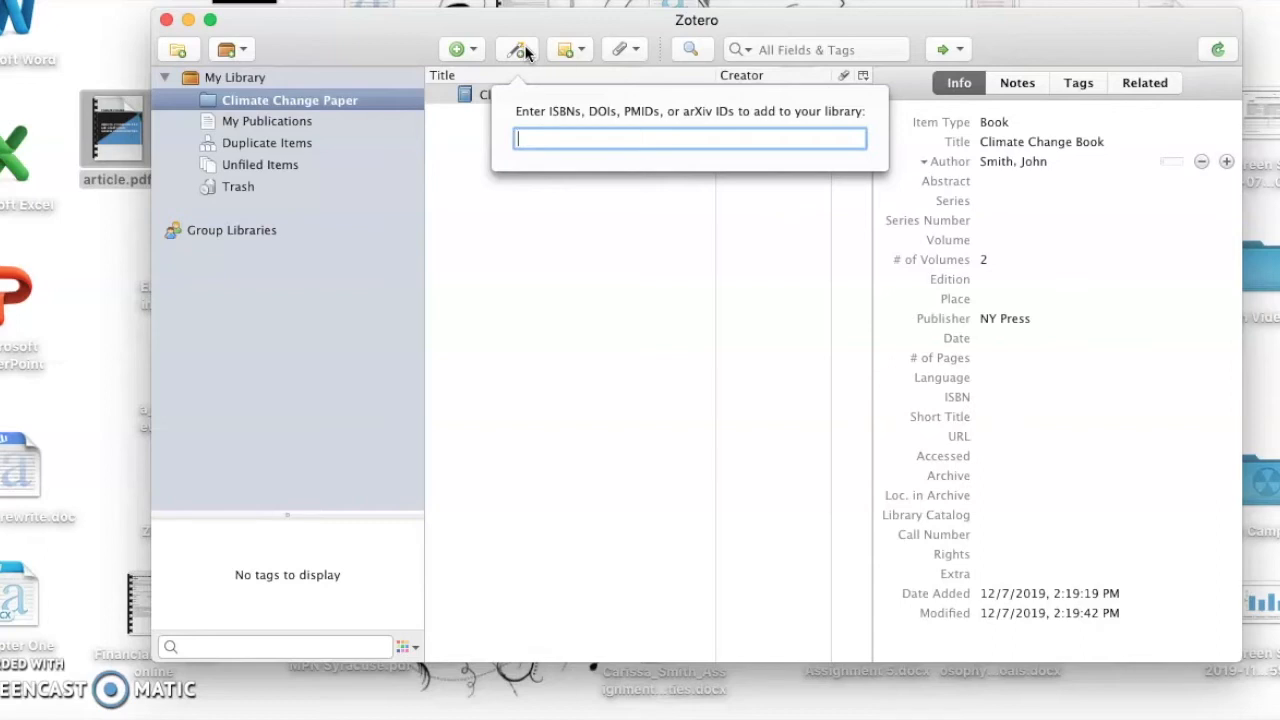
{"action": "type", "text": "978-1627792486"}
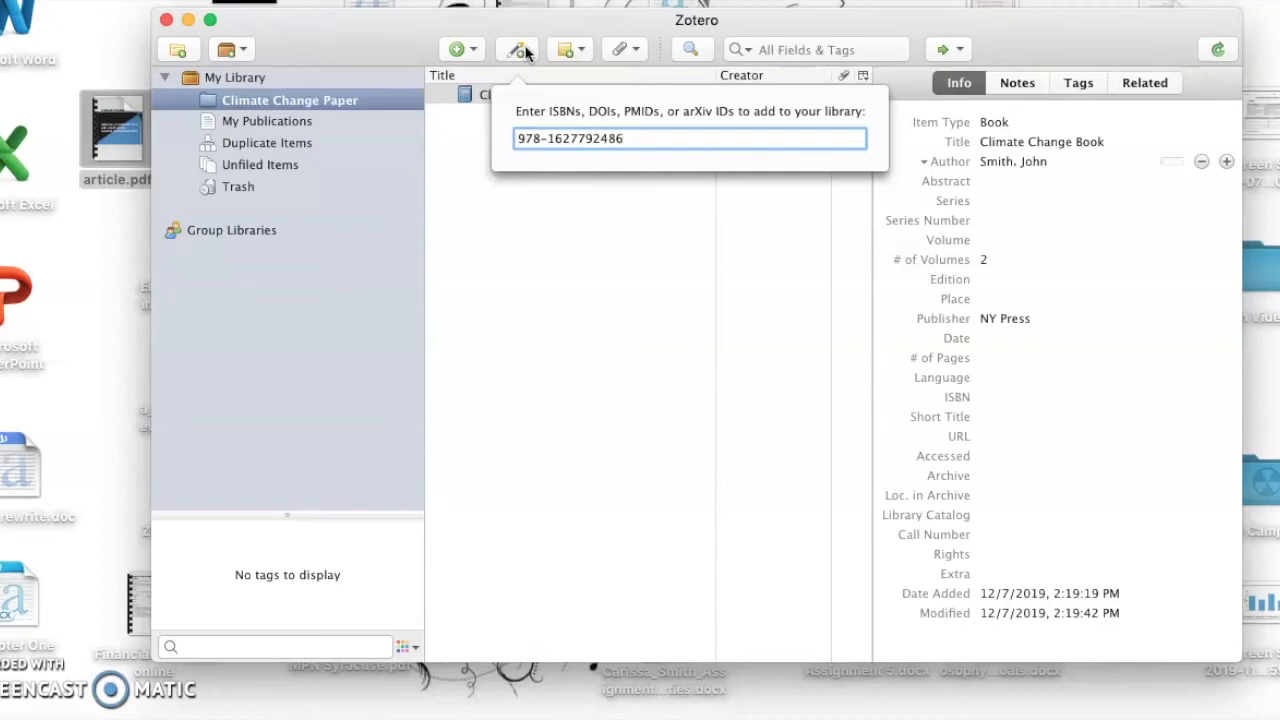
{"action": "key", "text": "Return"}
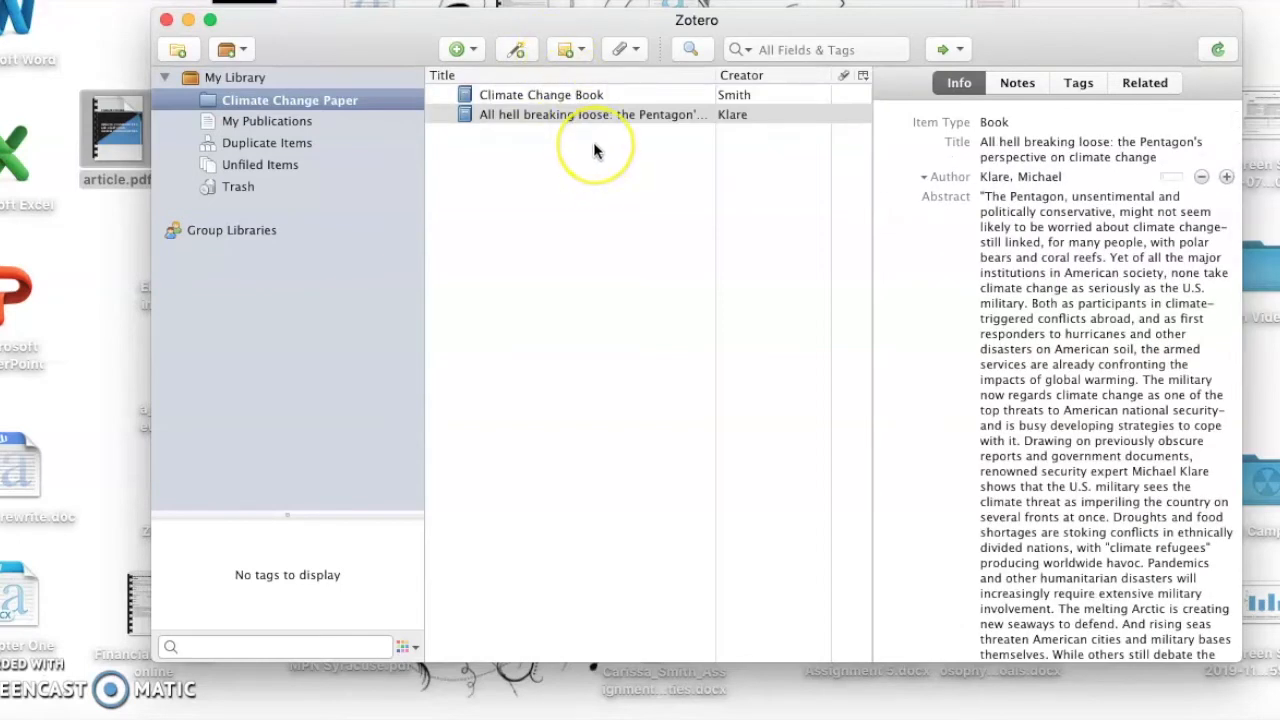
{"action": "left_click", "coordinate": [985, 289]}
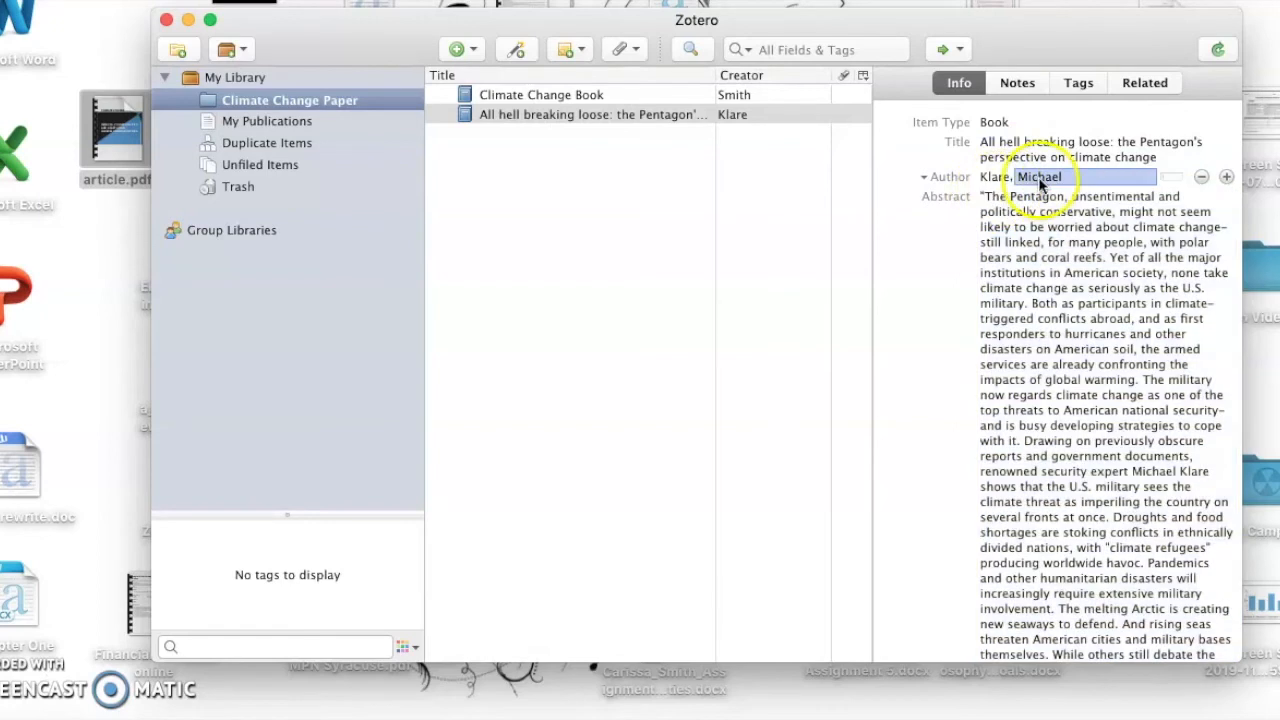
{"action": "scroll", "coordinate": [1038, 178], "scroll_direction": "down", "scroll_amount": 5}
{"action": "scroll", "coordinate": [1008, 359], "scroll_direction": "down", "scroll_amount": 6}
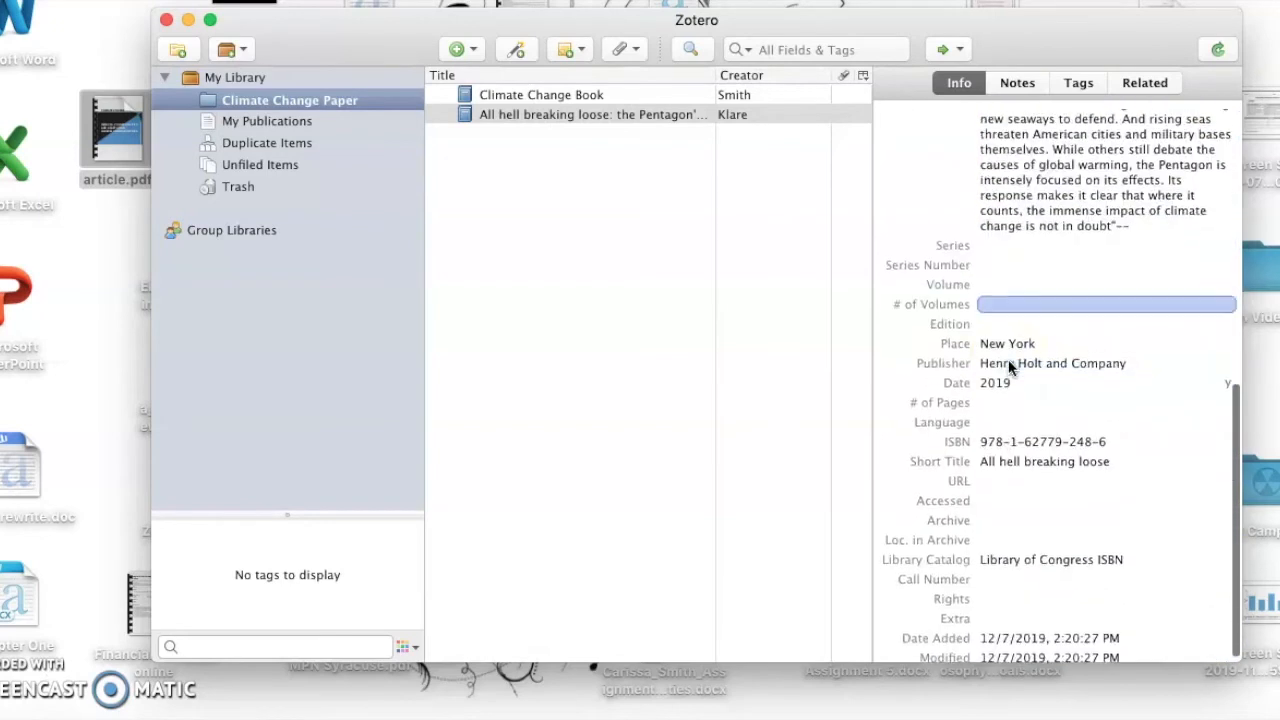
{"action": "left_click", "coordinate": [1062, 437]}
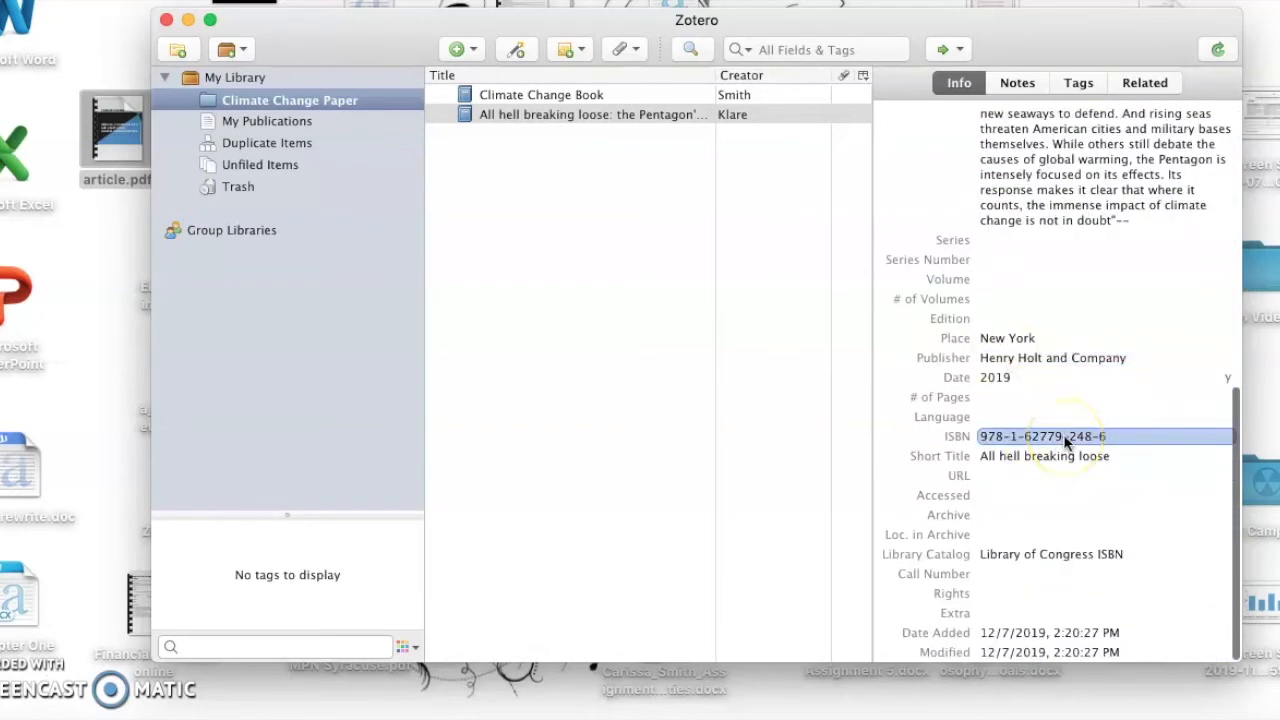
{"action": "left_click", "coordinate": [1026, 299]}
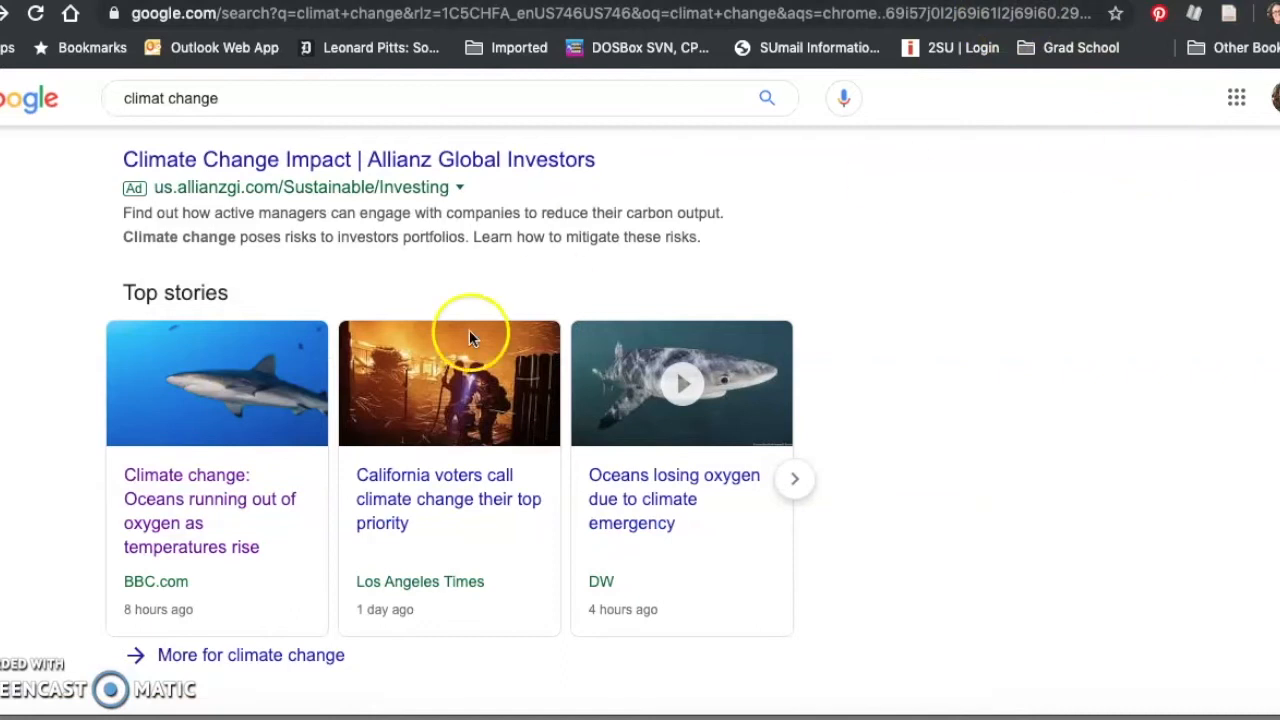
Step: In Chrome, open the BBC story about oceans running out of oxygen and save it to Zotero
{"action": "left_click", "coordinate": [180, 507]}
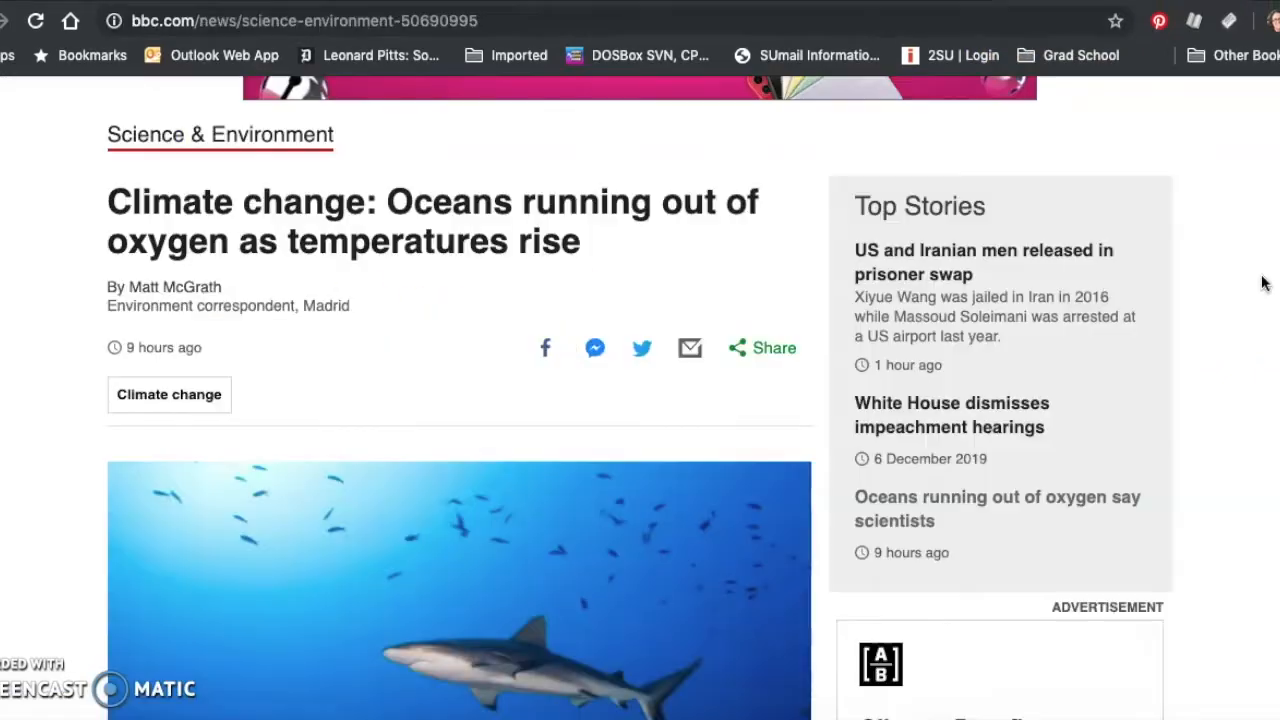
{"action": "left_click", "coordinate": [1236, 22]}
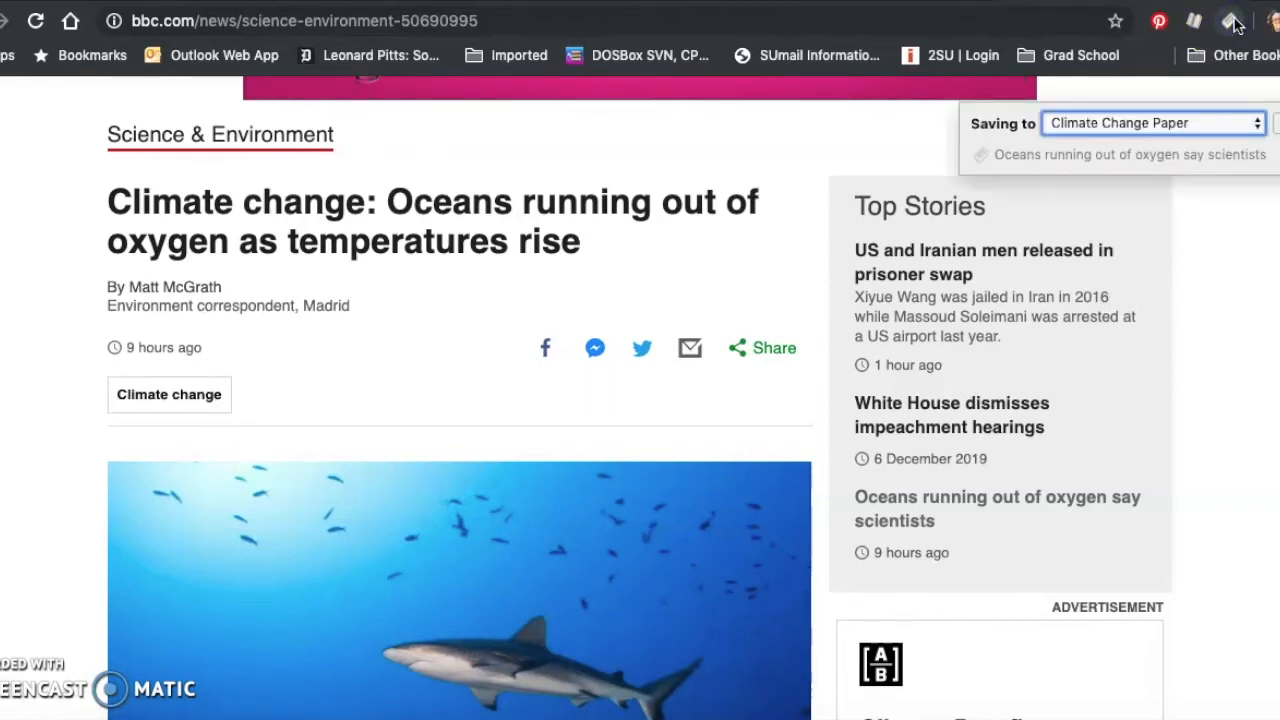
{"action": "left_click", "coordinate": [1236, 22]}
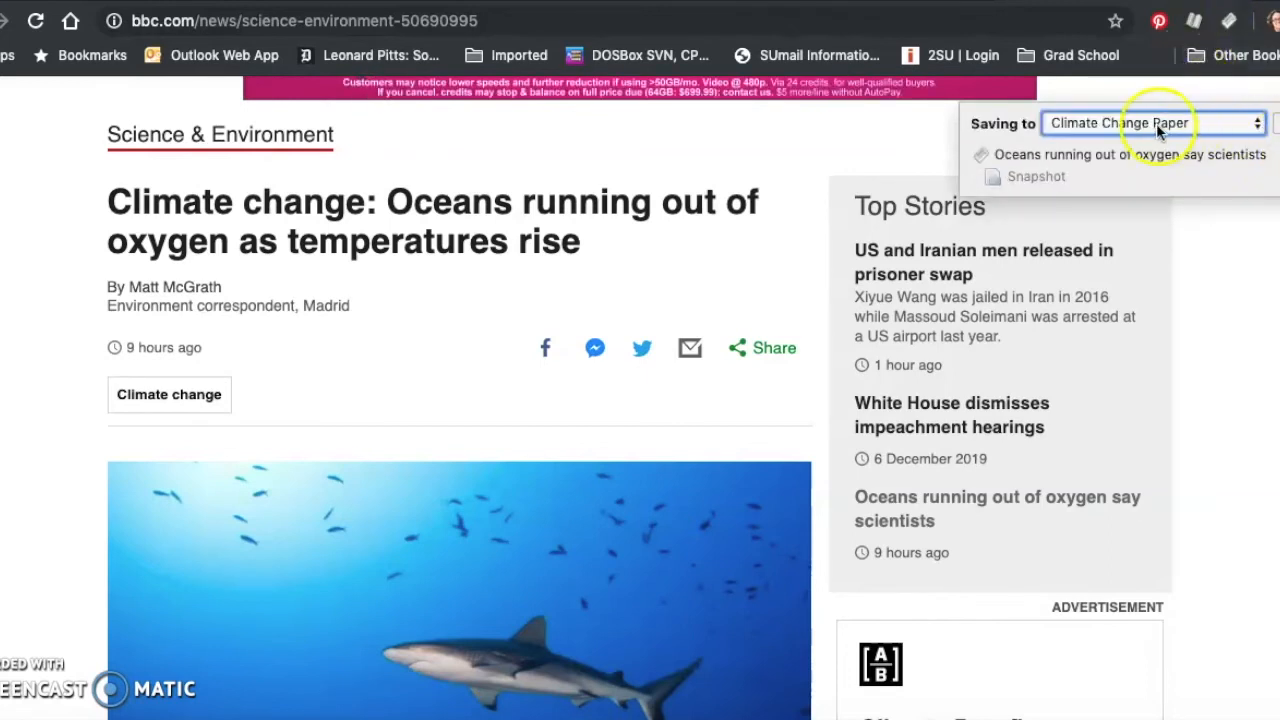
Step: Keep Climate Change Paper as the article's destination collection, finish saving, and check the new entry in Zotero
{"action": "left_click", "coordinate": [1205, 124]}
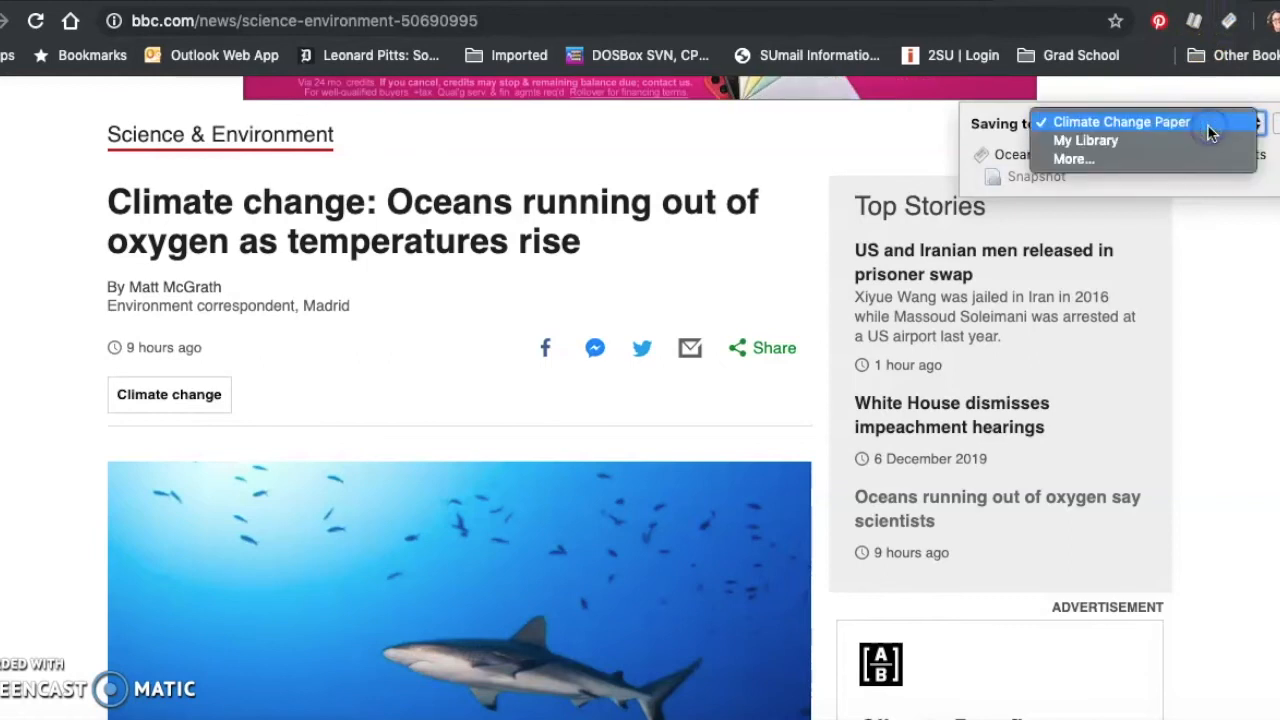
{"action": "left_click", "coordinate": [1003, 128]}
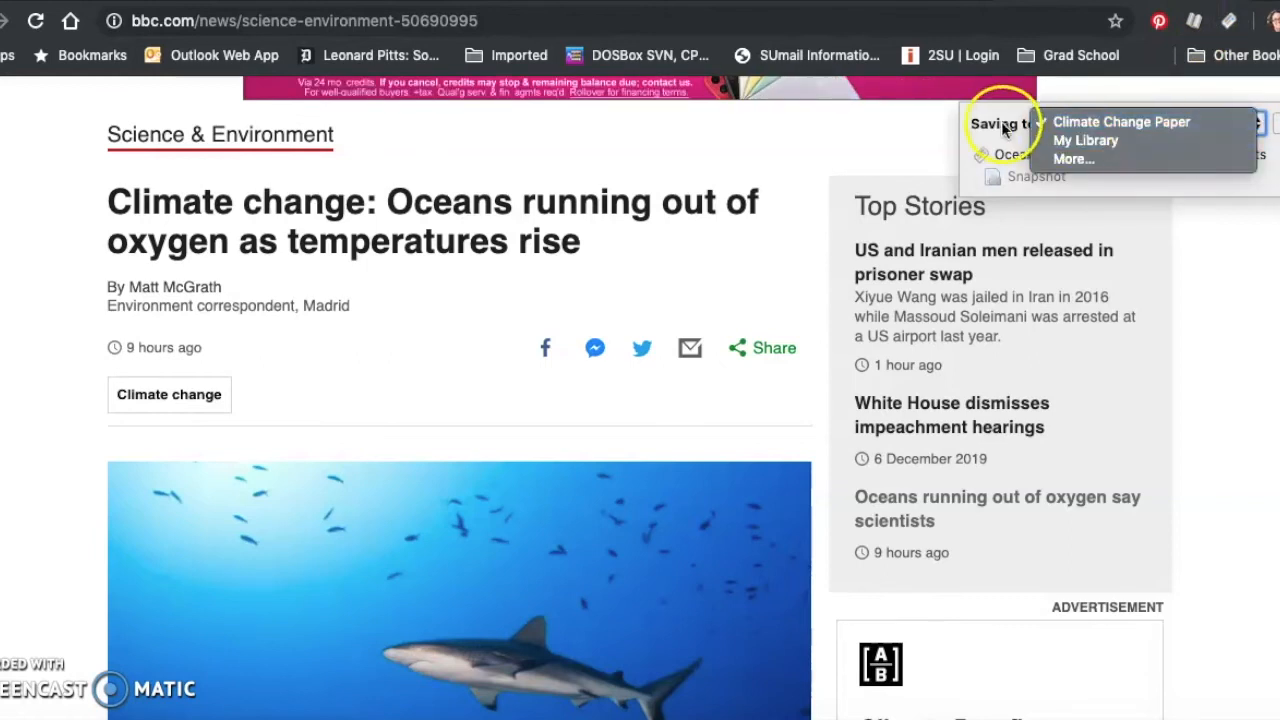
{"action": "left_click", "coordinate": [1001, 122]}
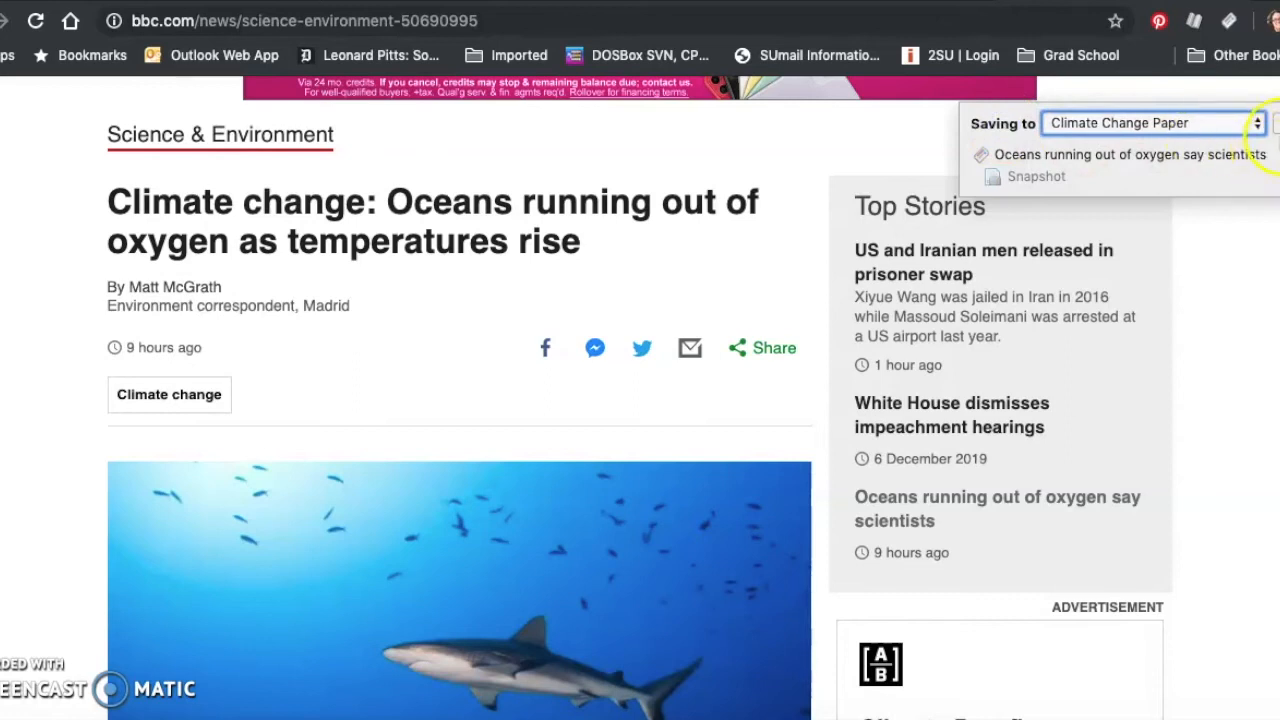
{"action": "left_click", "coordinate": [1275, 122]}
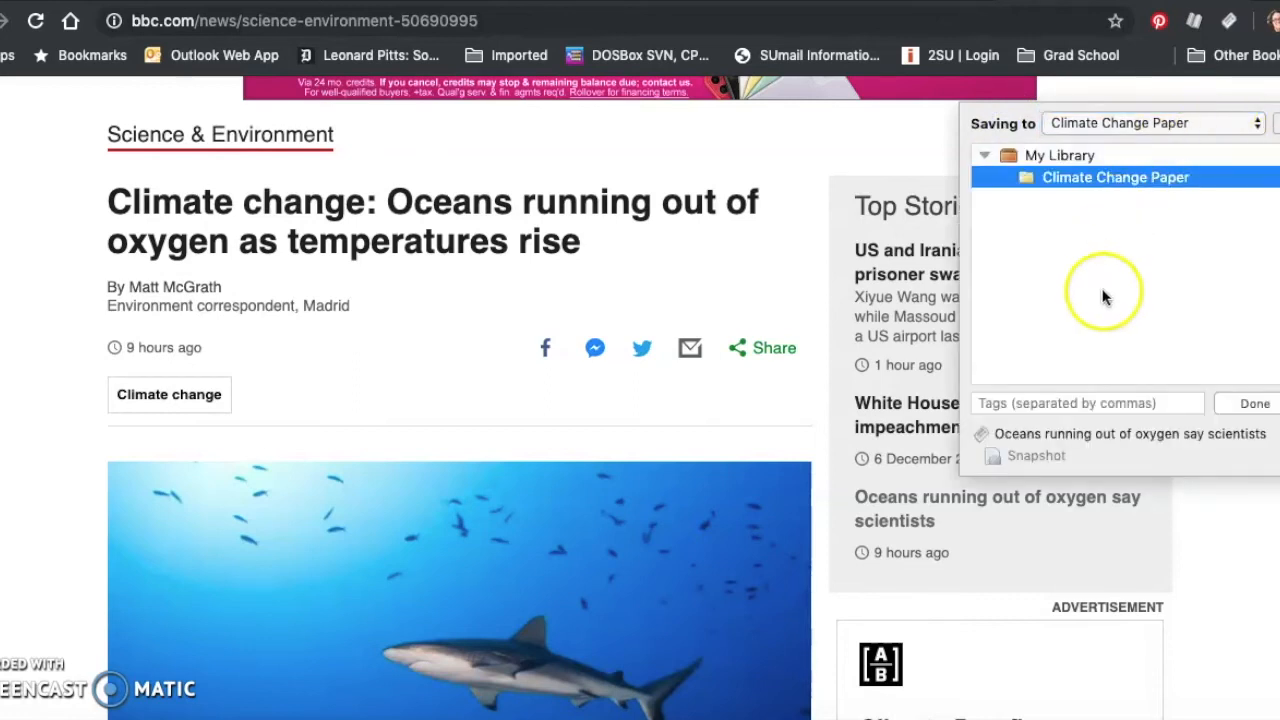
{"action": "left_click", "coordinate": [1258, 404]}
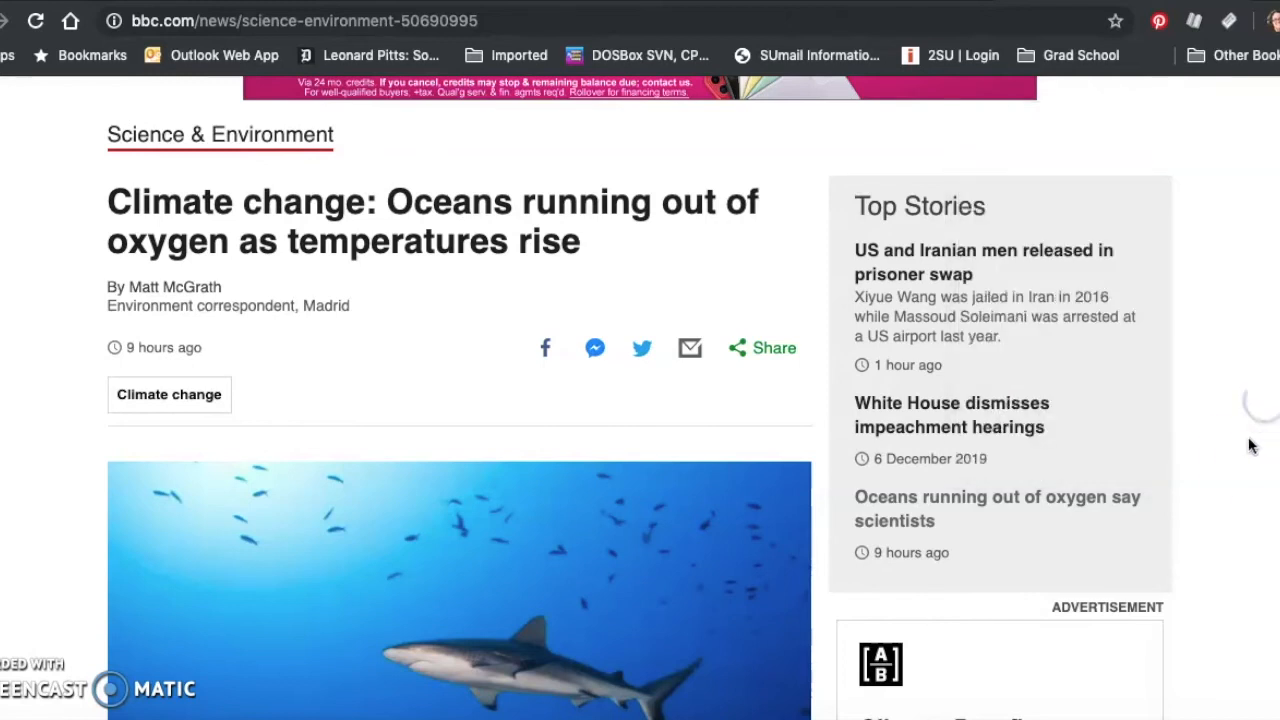
{"action": "left_click", "coordinate": [844, 719]}
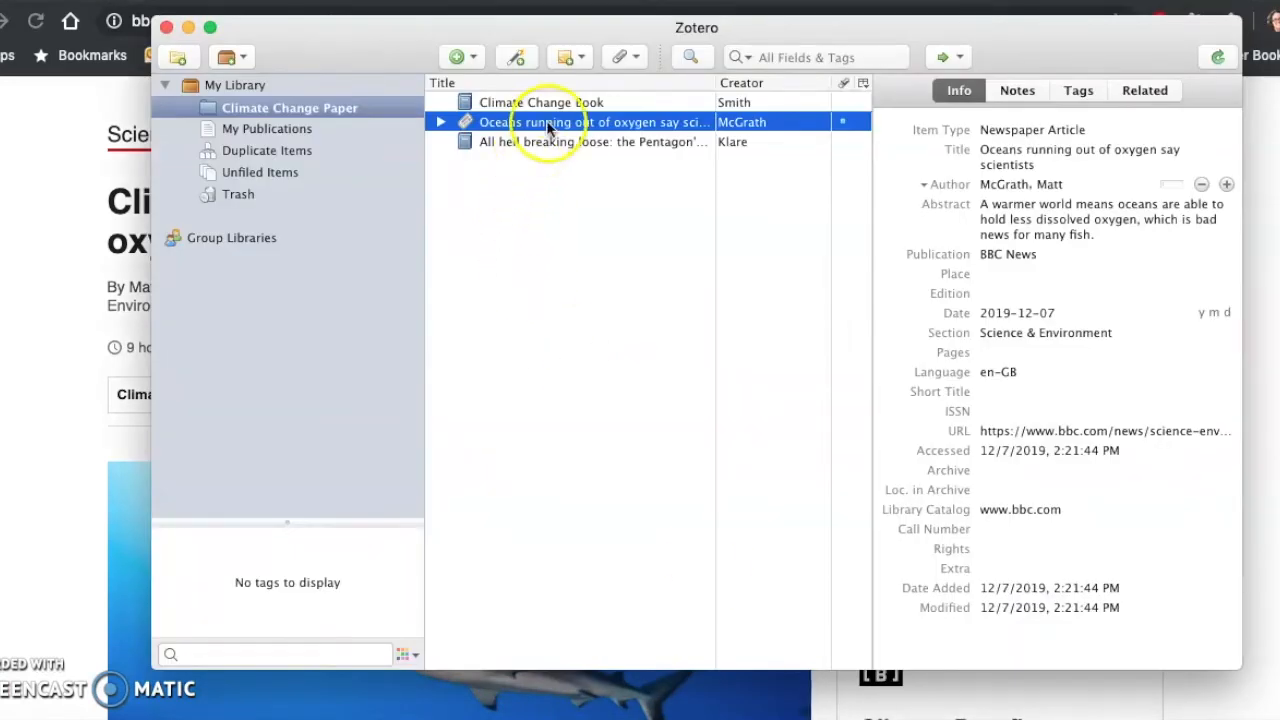
{"action": "left_click", "coordinate": [1214, 57]}
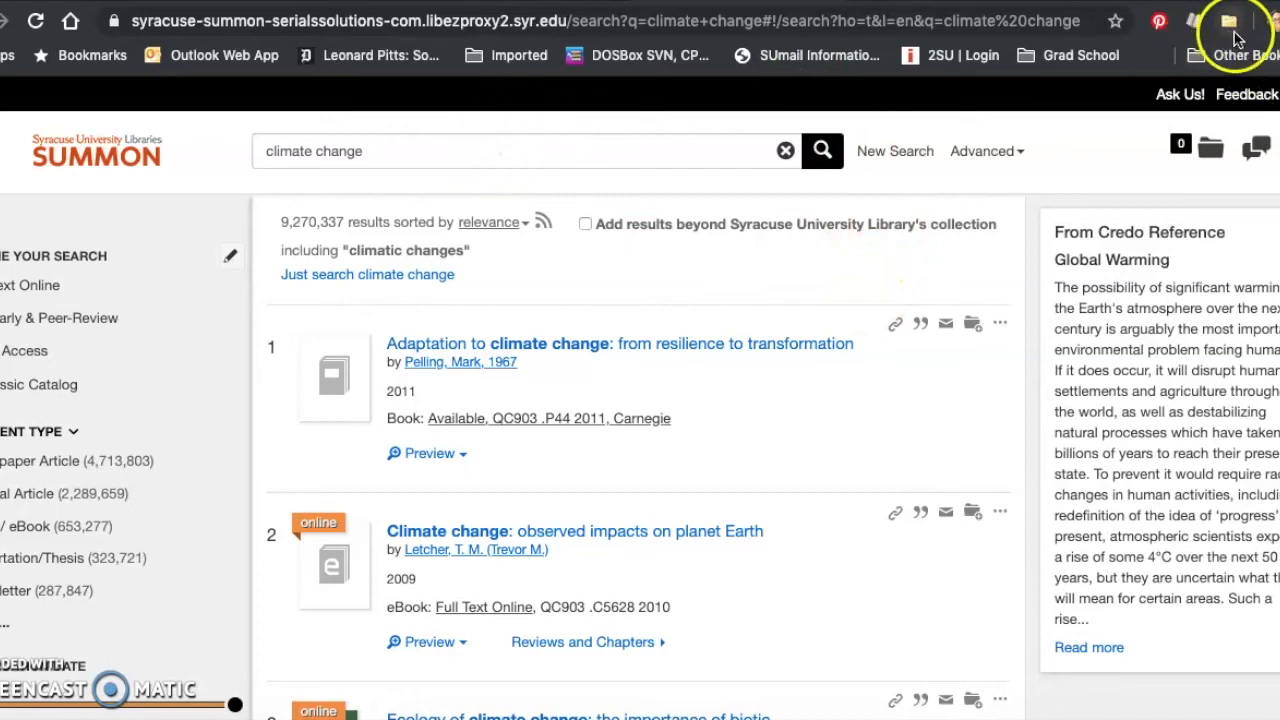
Step: Save Climate change 2013, Ecology of climate change, Climate change, and Climate change in California from the library results to the collection, and return to Zotero
{"action": "left_click", "coordinate": [1235, 28]}
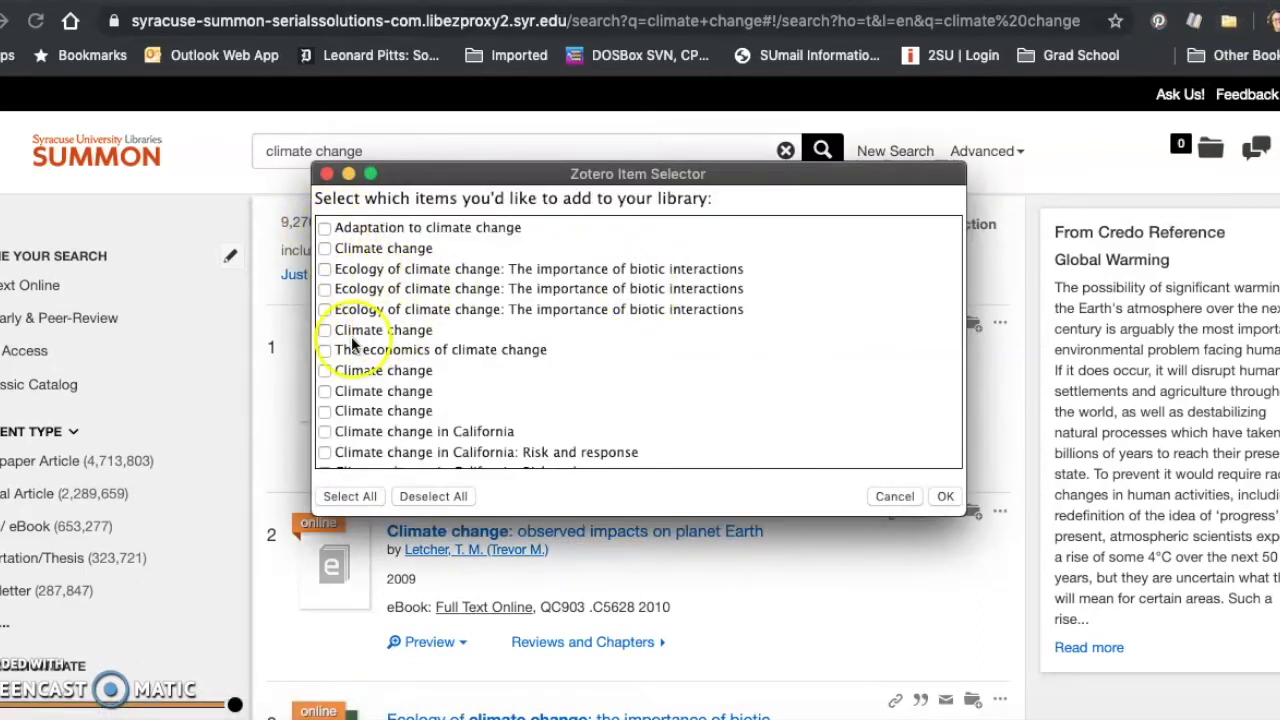
{"action": "scroll", "coordinate": [351, 336], "scroll_direction": "down", "scroll_amount": 3}
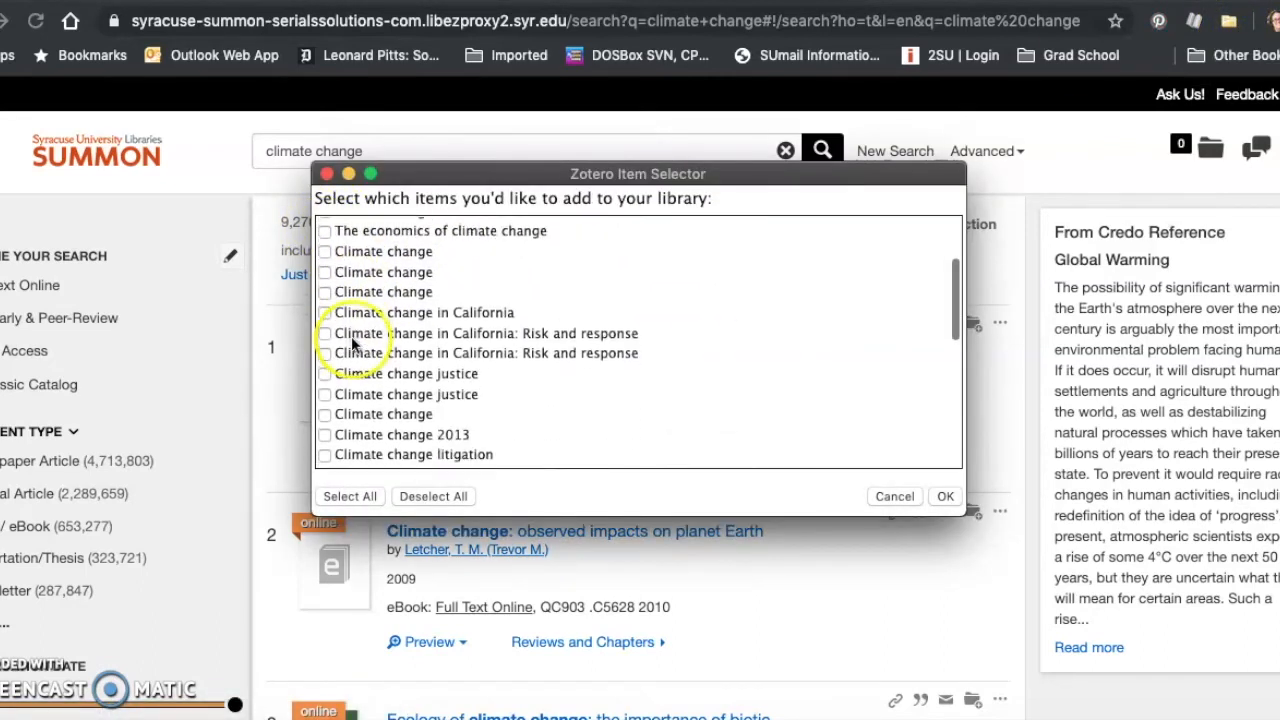
{"action": "left_click", "coordinate": [350, 496]}
{"action": "left_click", "coordinate": [416, 499]}
{"action": "left_click", "coordinate": [325, 434]}
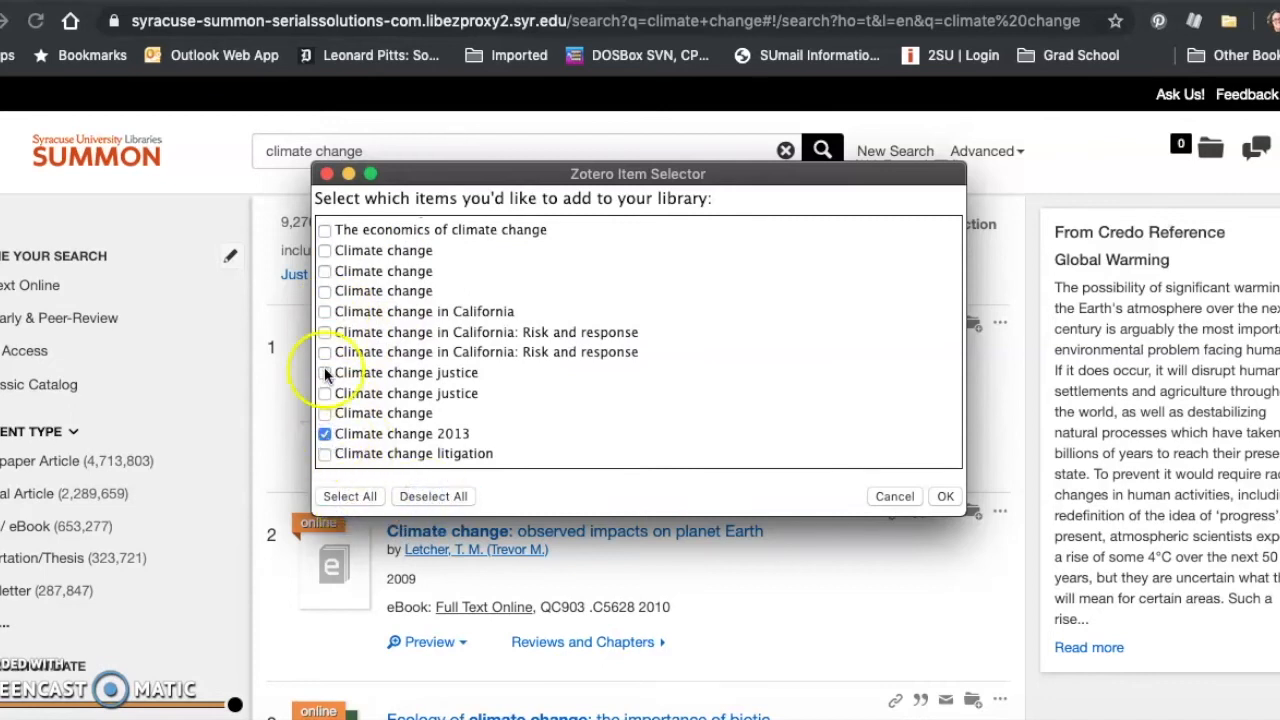
{"action": "scroll", "coordinate": [325, 350], "scroll_direction": "up", "scroll_amount": 3}
{"action": "left_click", "coordinate": [324, 270]}
{"action": "left_click", "coordinate": [324, 391]}
{"action": "left_click", "coordinate": [944, 496]}
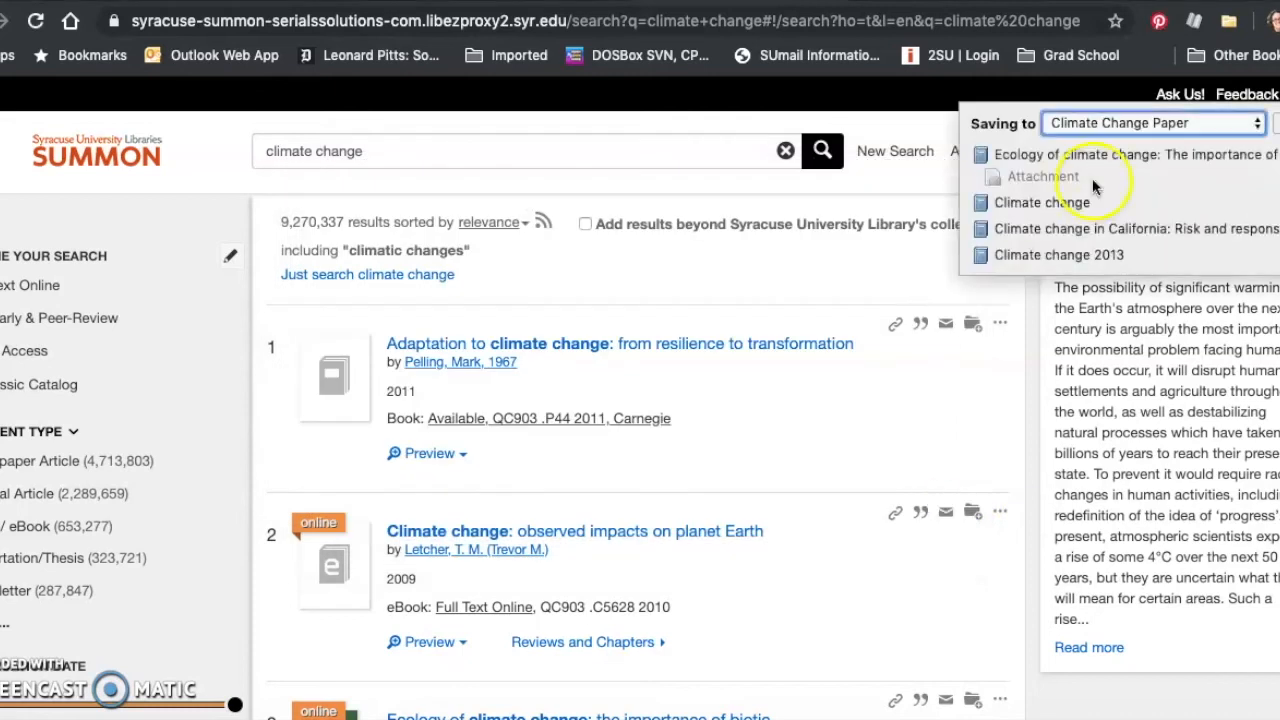
{"action": "left_click", "coordinate": [844, 717]}
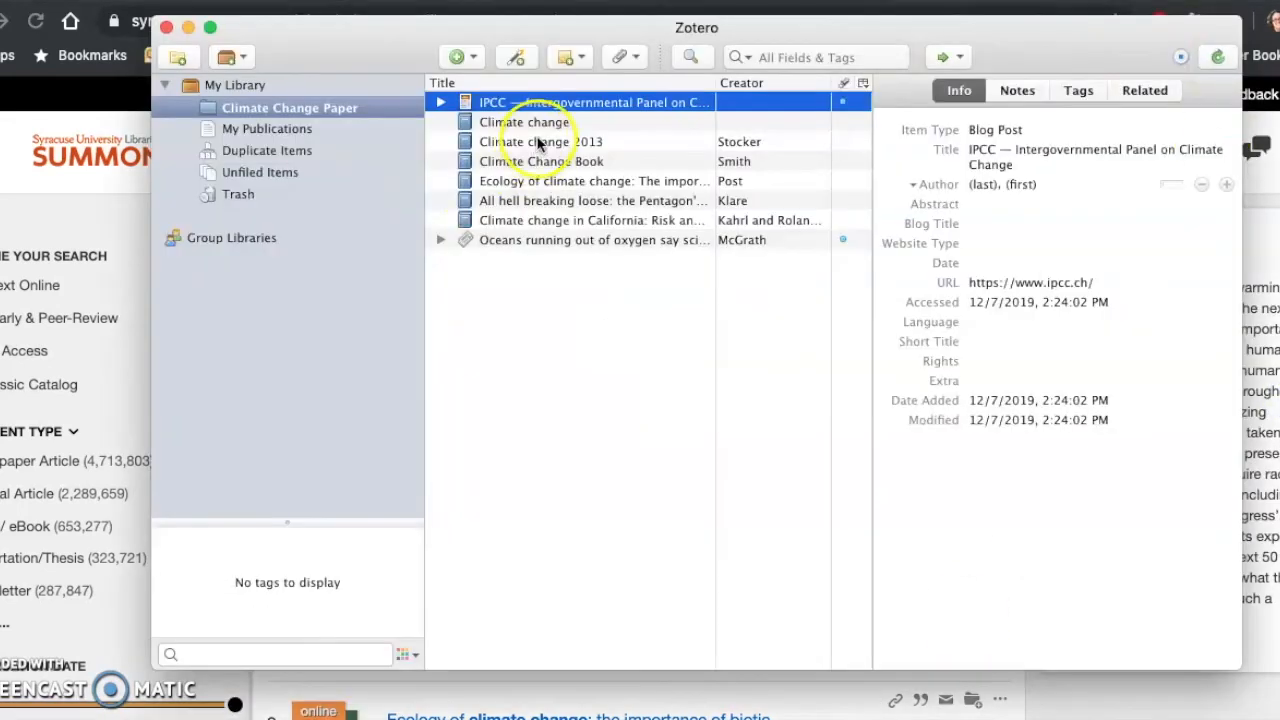
Step: Review the imported details of the IPCC, Climate change, Climate change 2013 and Ecology of climate change entries
{"action": "left_click", "coordinate": [520, 123]}
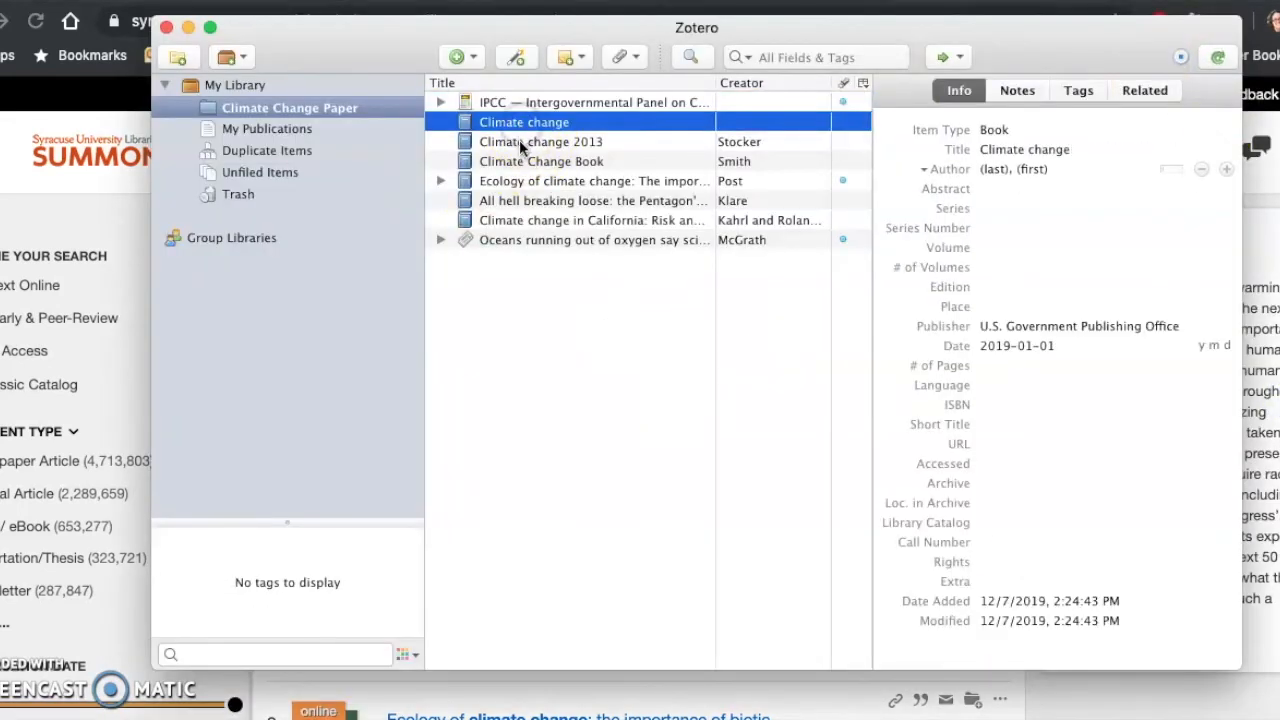
{"action": "left_click", "coordinate": [519, 142]}
{"action": "left_click", "coordinate": [515, 181]}
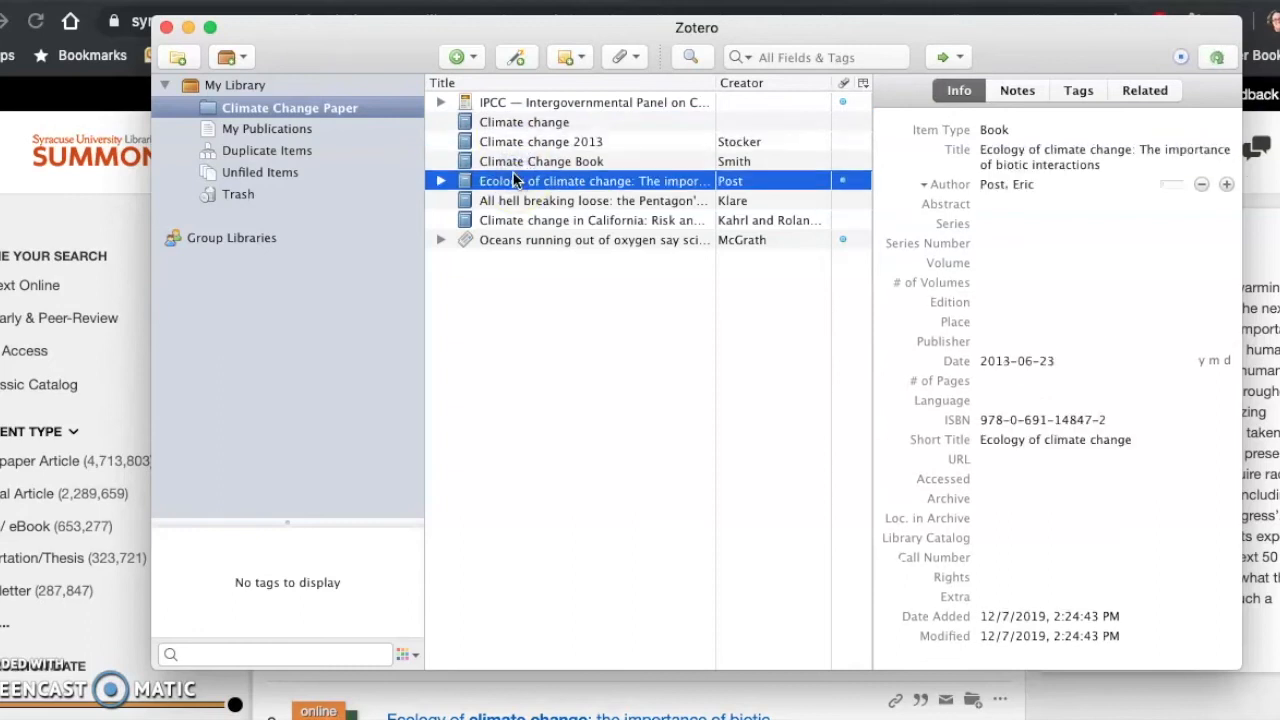
{"action": "left_click", "coordinate": [525, 103]}
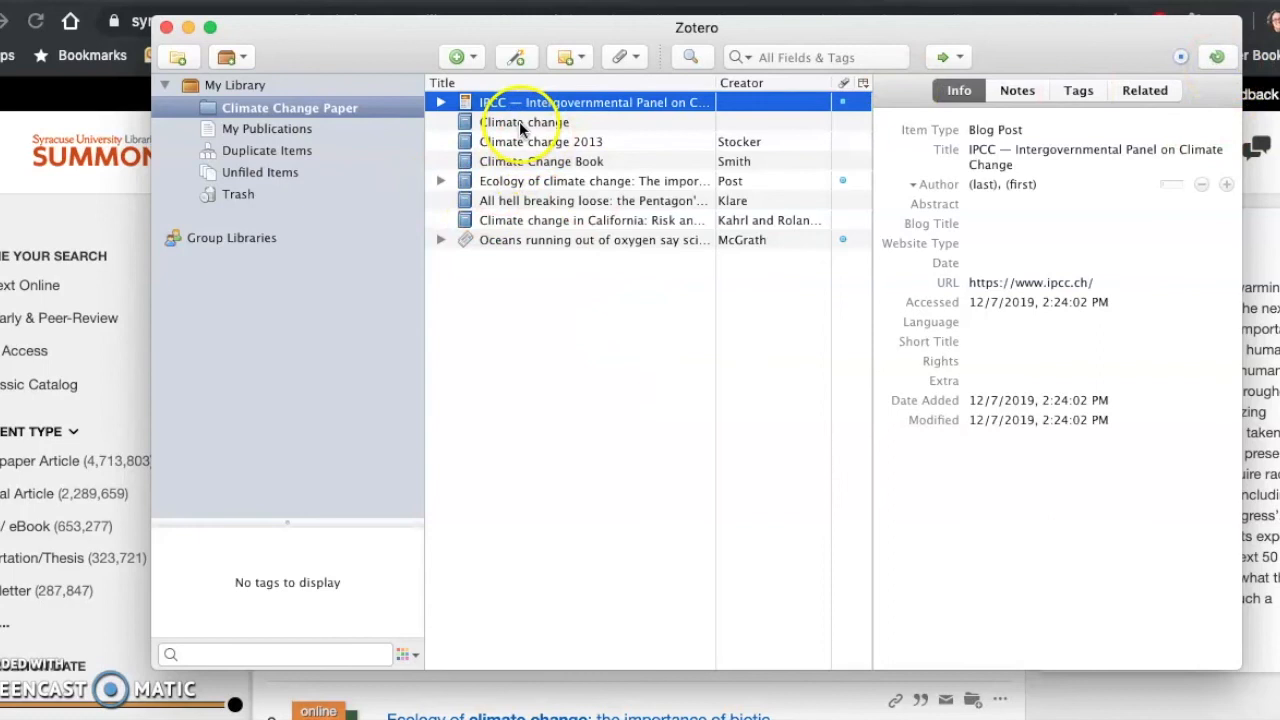
{"action": "left_click", "coordinate": [519, 121]}
{"action": "left_click", "coordinate": [519, 141]}
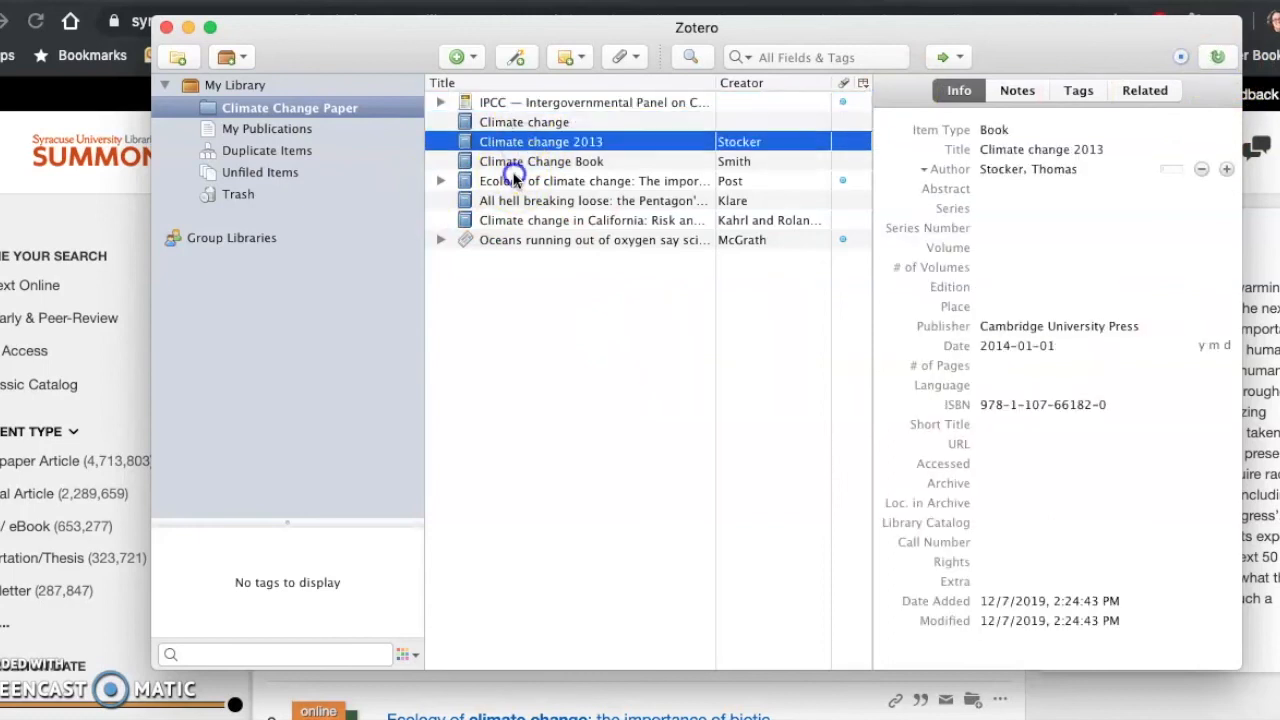
{"action": "left_click", "coordinate": [515, 180]}
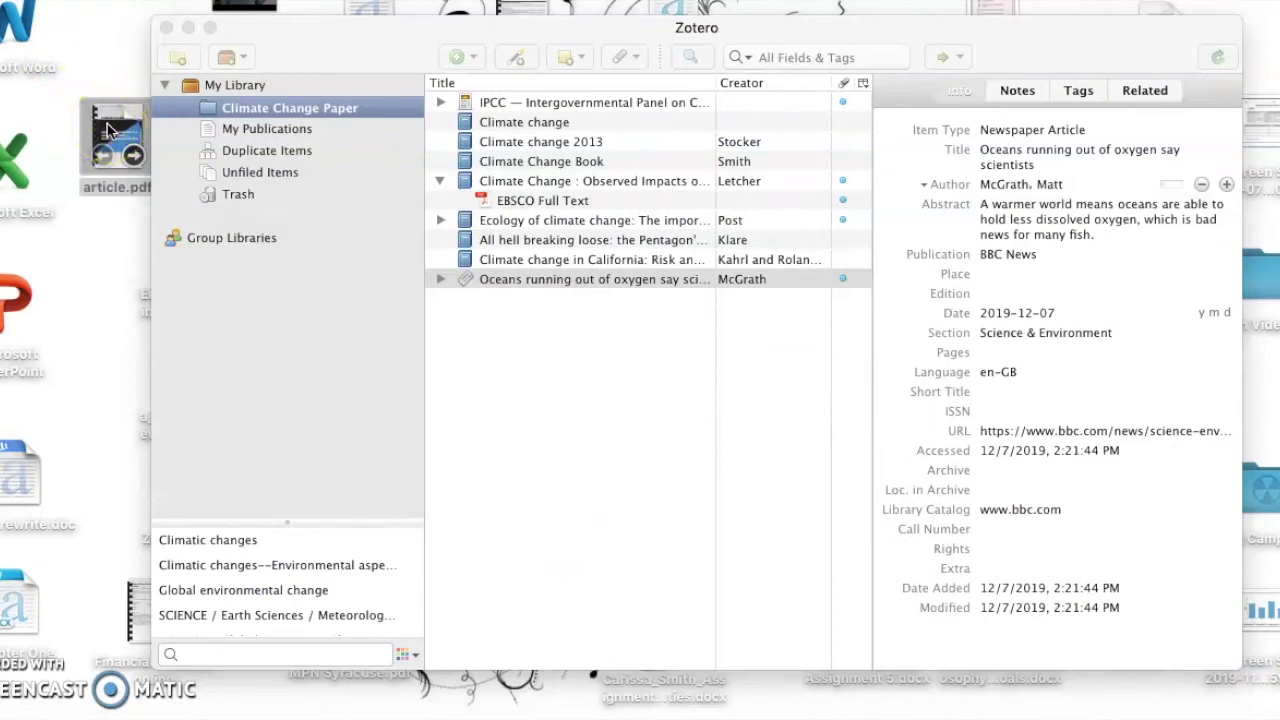
Step: Add article.pdf from the desktop to the Climate Change Paper collection and check the retrieved parent entry and its PDF attachment
{"action": "left_click", "coordinate": [108, 130]}
{"action": "left_click_drag", "start_coordinate": [109, 120], "coordinate": [528, 320]}
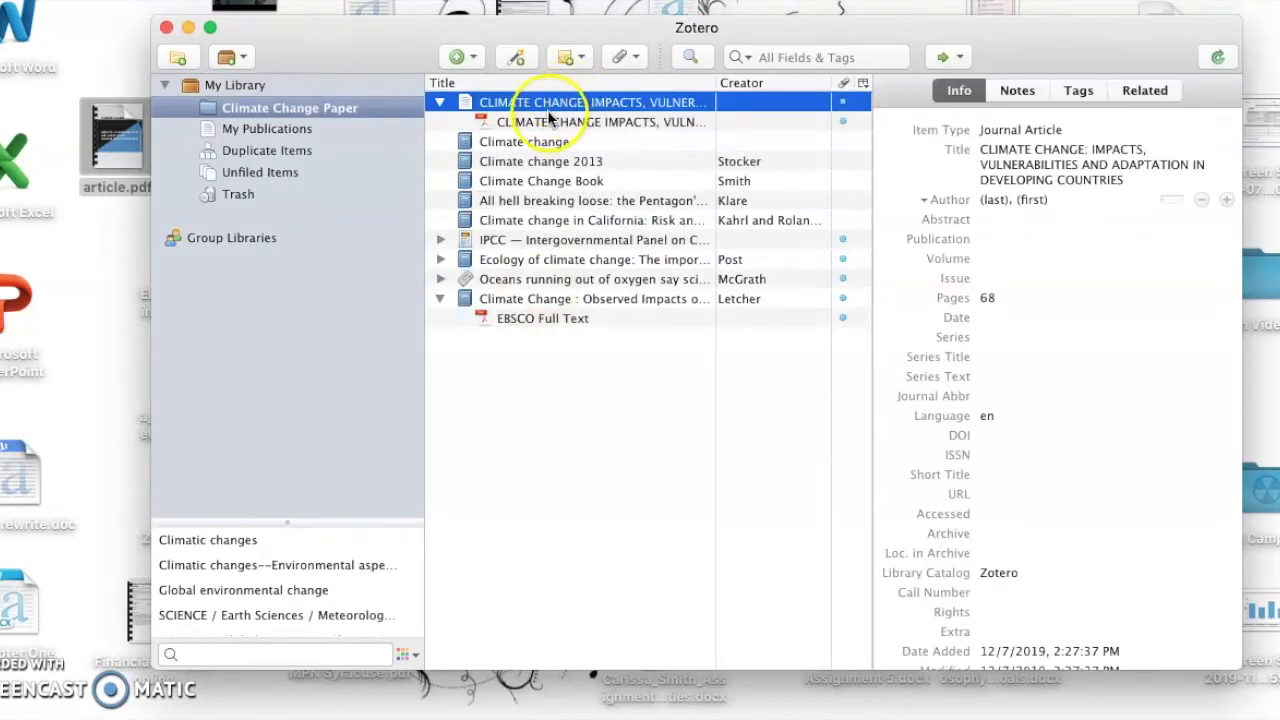
{"action": "left_click", "coordinate": [548, 121]}
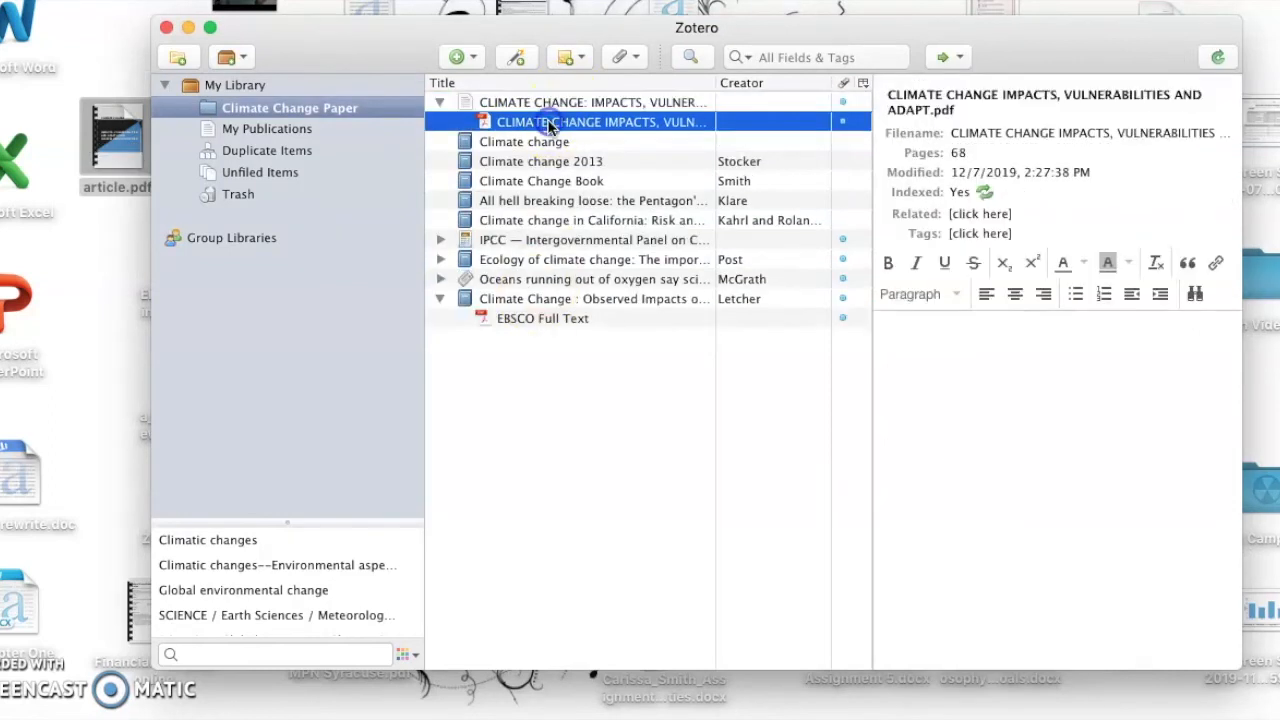
{"action": "left_click", "coordinate": [549, 101]}
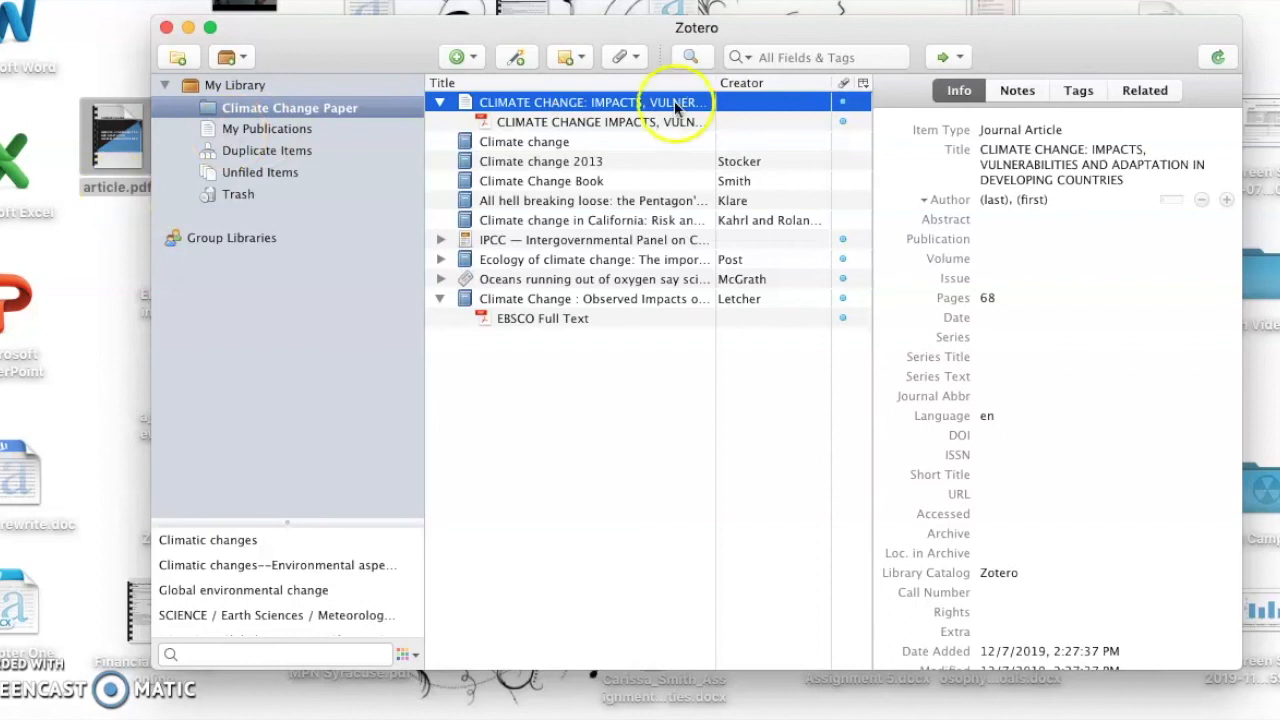
Step: Switch the journal article's author to a single name field and set it to UNFCCC
{"action": "left_click", "coordinate": [1024, 205]}
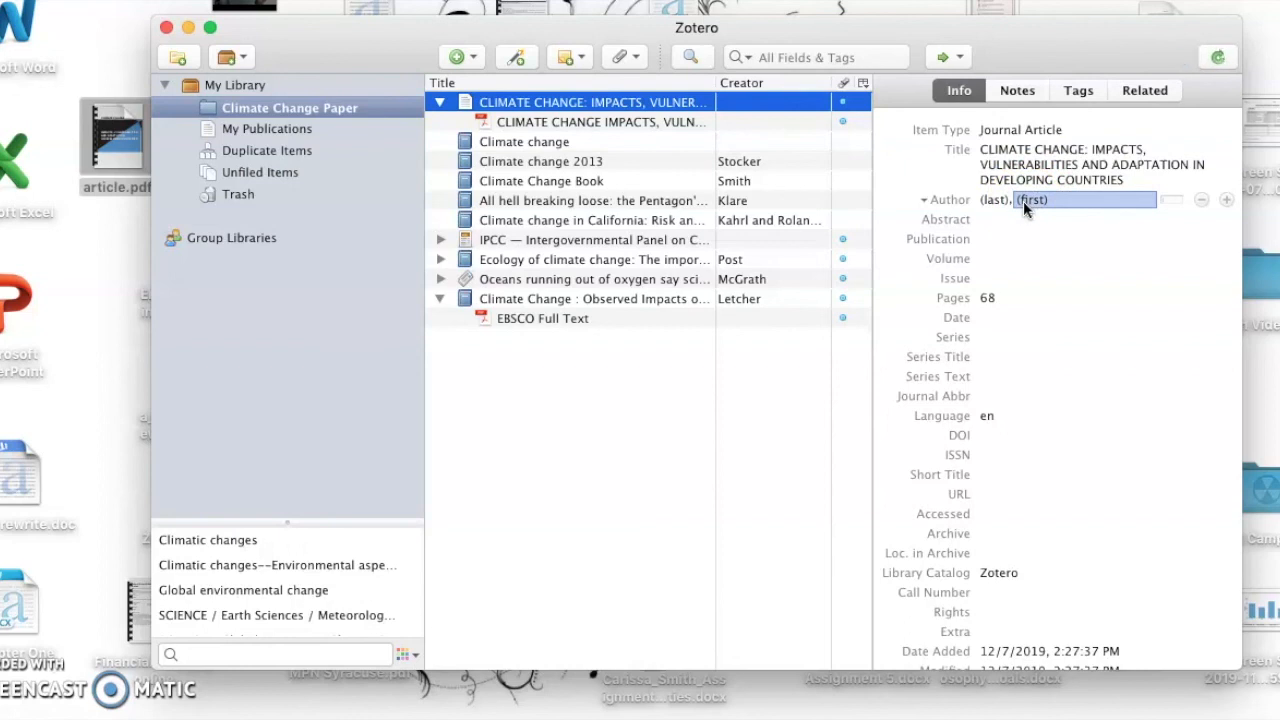
{"action": "left_click", "coordinate": [999, 200]}
{"action": "left_click", "coordinate": [1160, 200]}
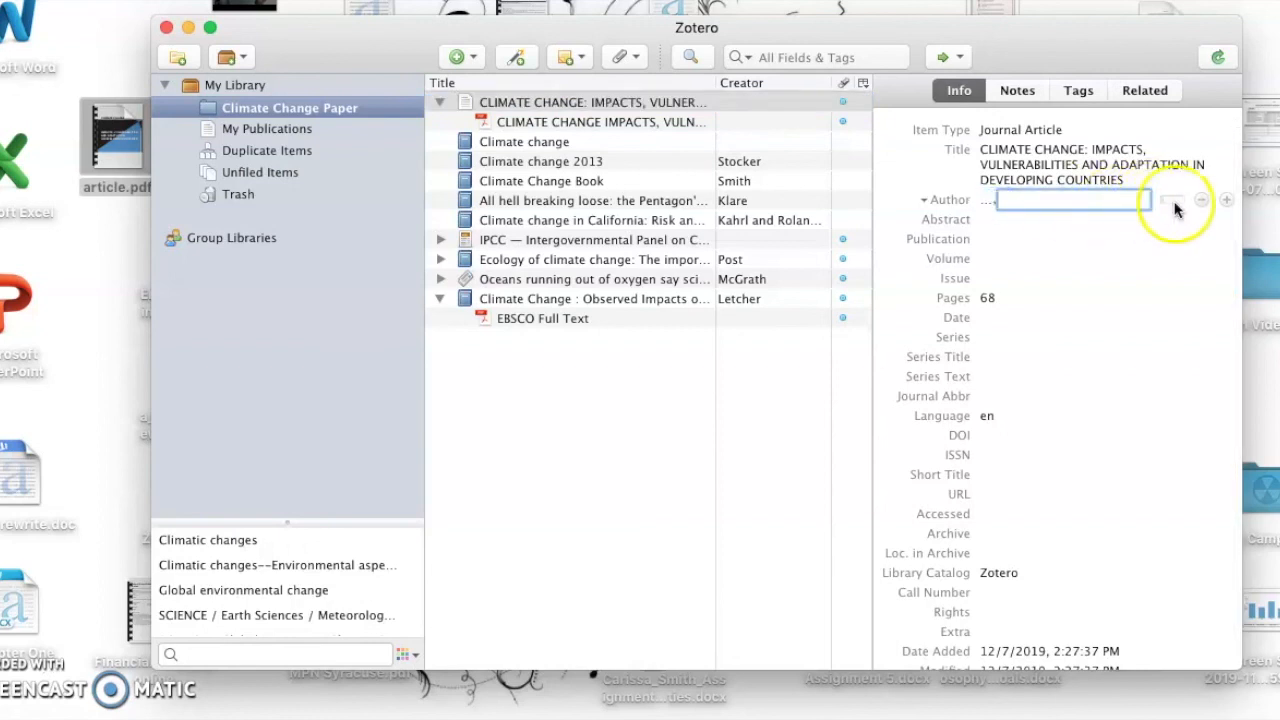
{"action": "left_click", "coordinate": [1171, 200]}
{"action": "left_click", "coordinate": [1028, 198]}
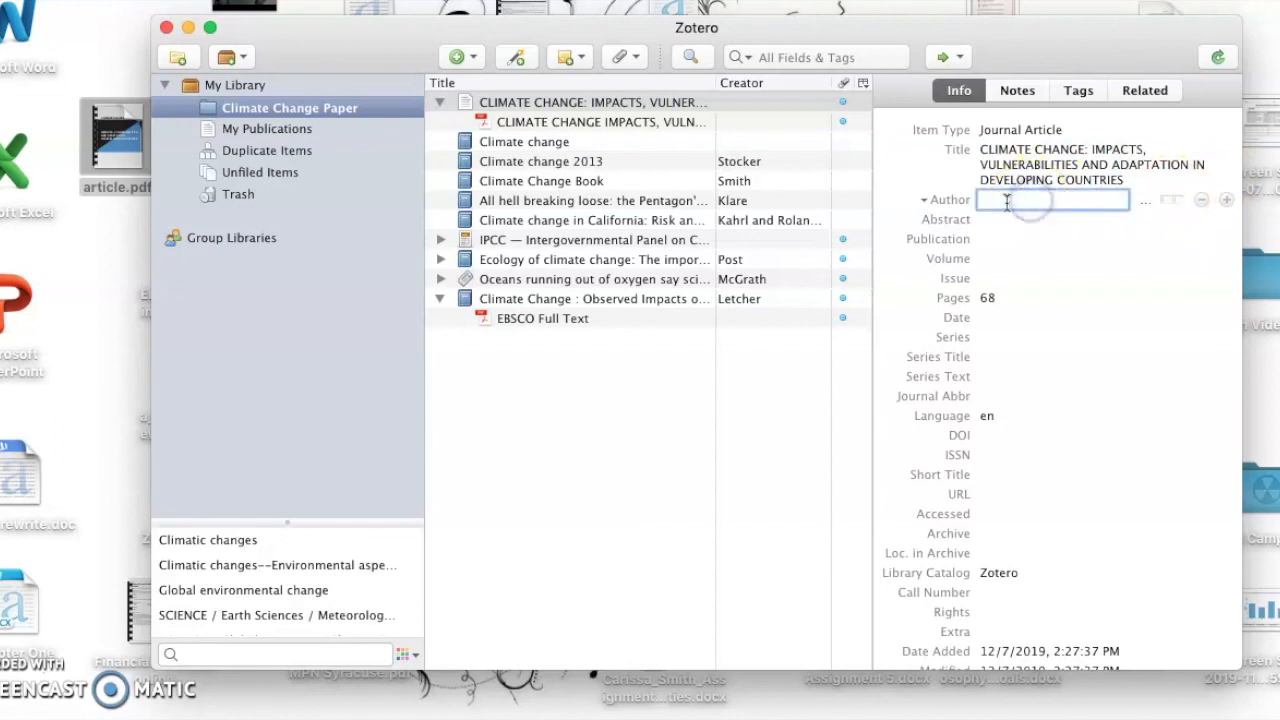
{"action": "type", "text": "UNFCCC"}
{"action": "left_click", "coordinate": [1036, 243]}
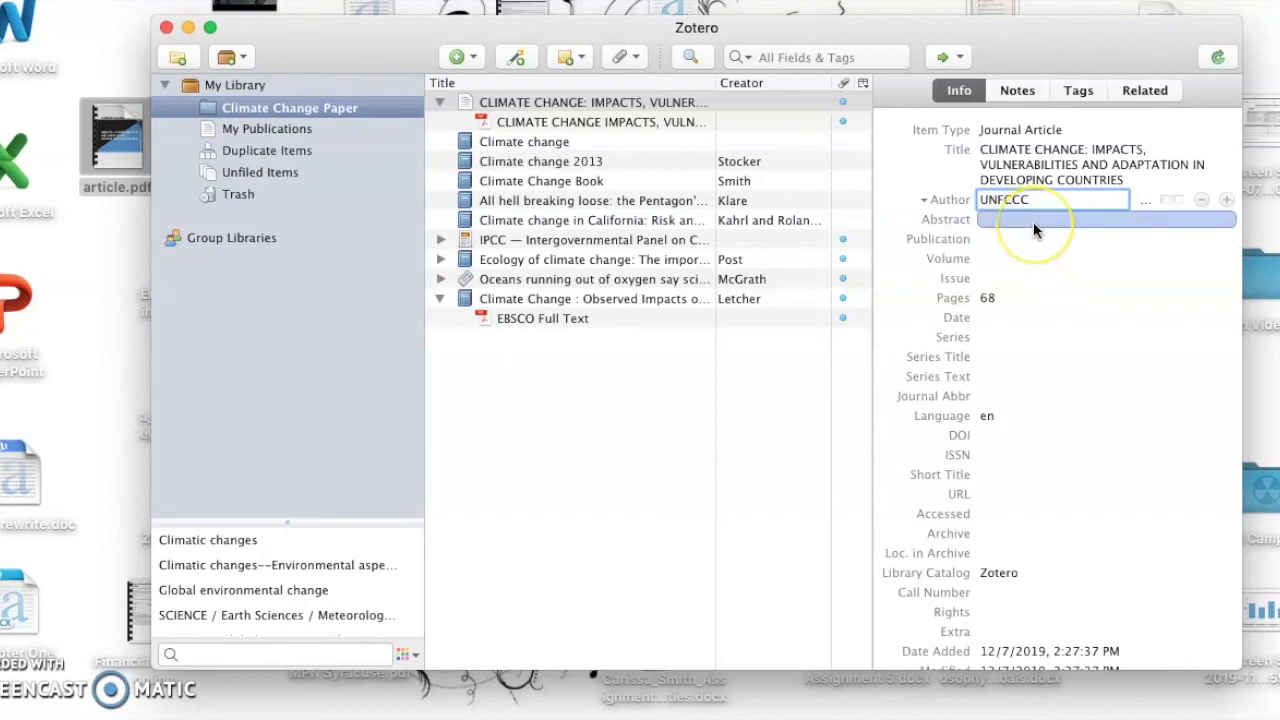
{"action": "left_click", "coordinate": [1034, 222]}
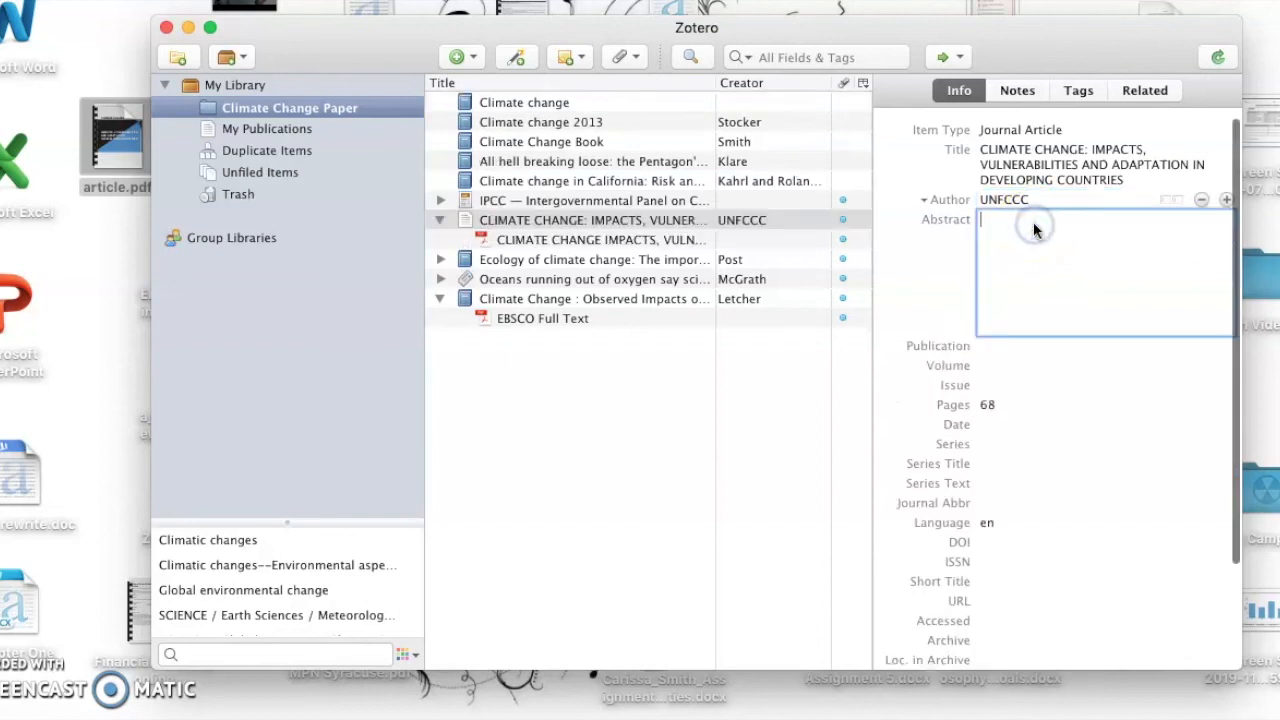